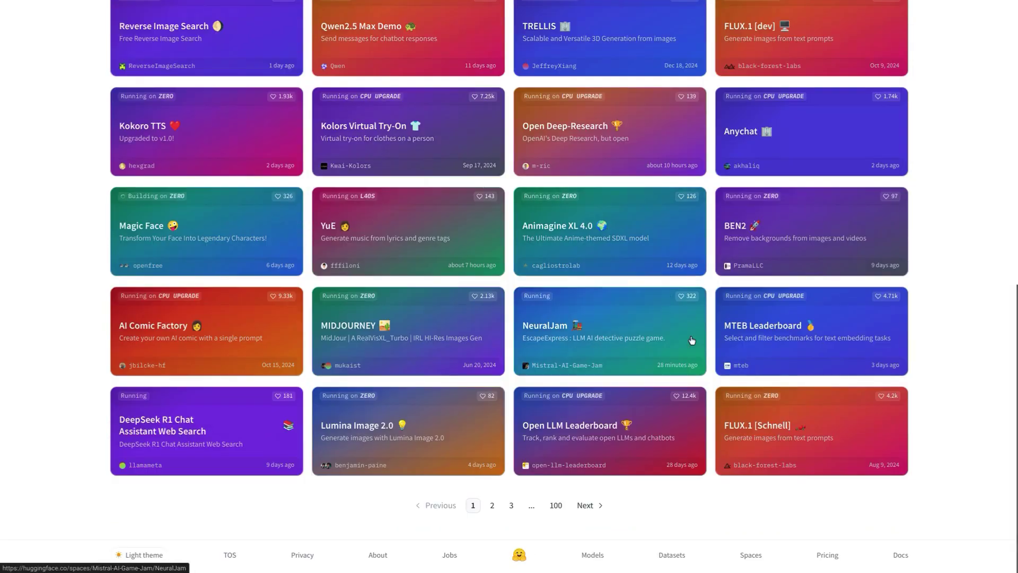
# - Browse pages 2 and 3 of the Spaces directory and return to page 1
pyautogui.click(492, 504)
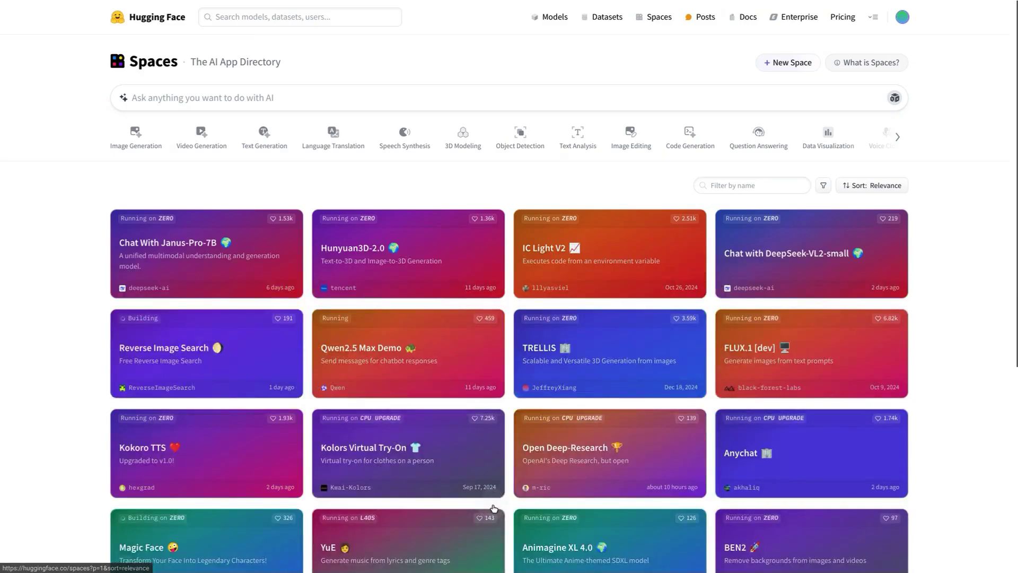
pyautogui.scroll(-5, 531, 482)
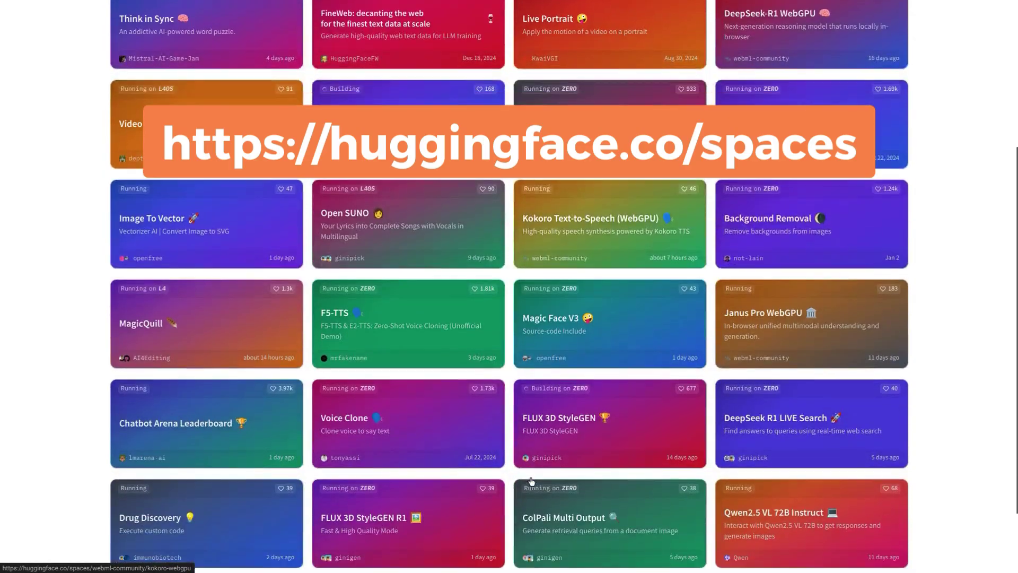
pyautogui.scroll(-2, 532, 481)
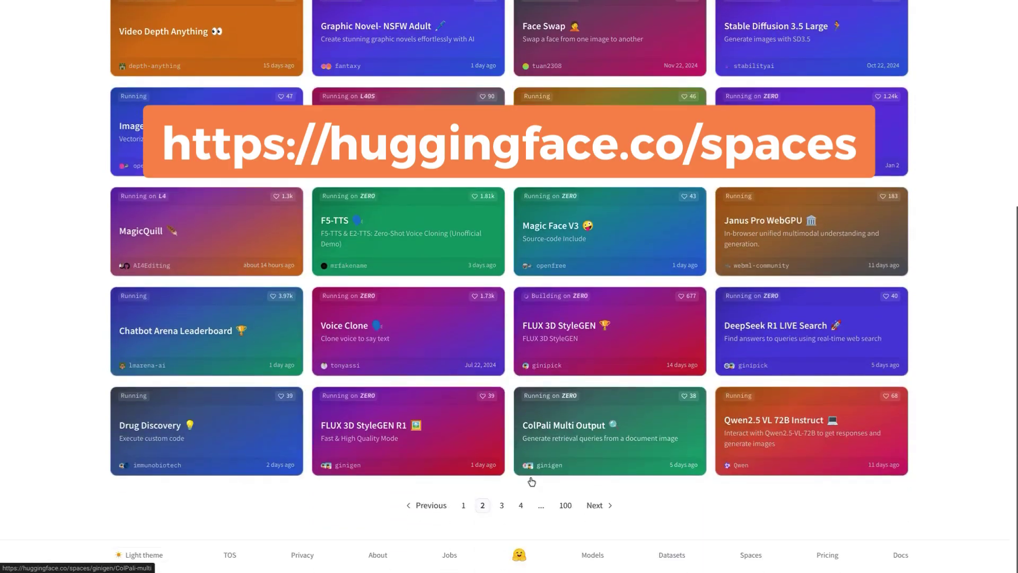
pyautogui.click(503, 505)
pyautogui.scroll(-10, 472, 460)
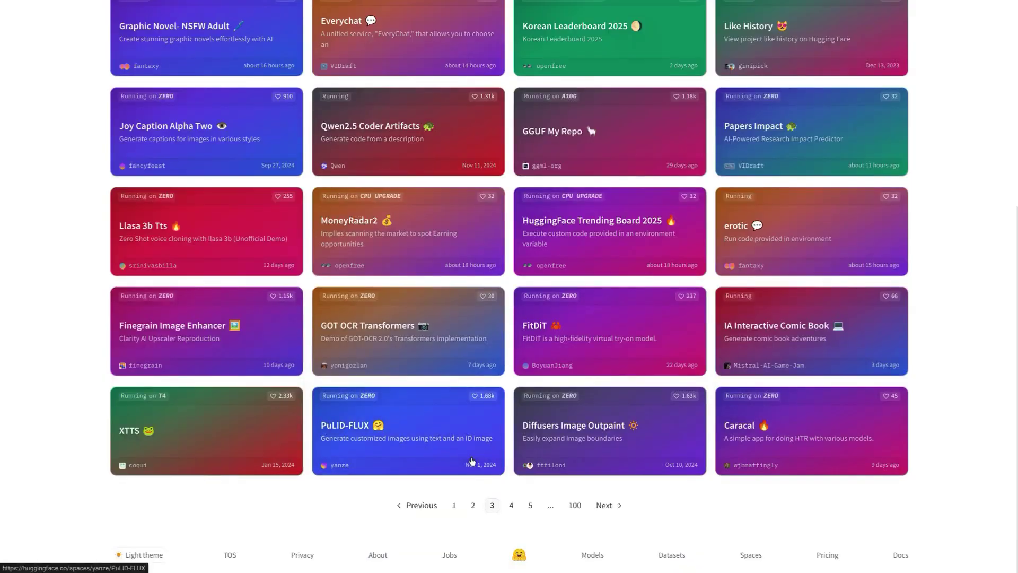
pyautogui.click(453, 505)
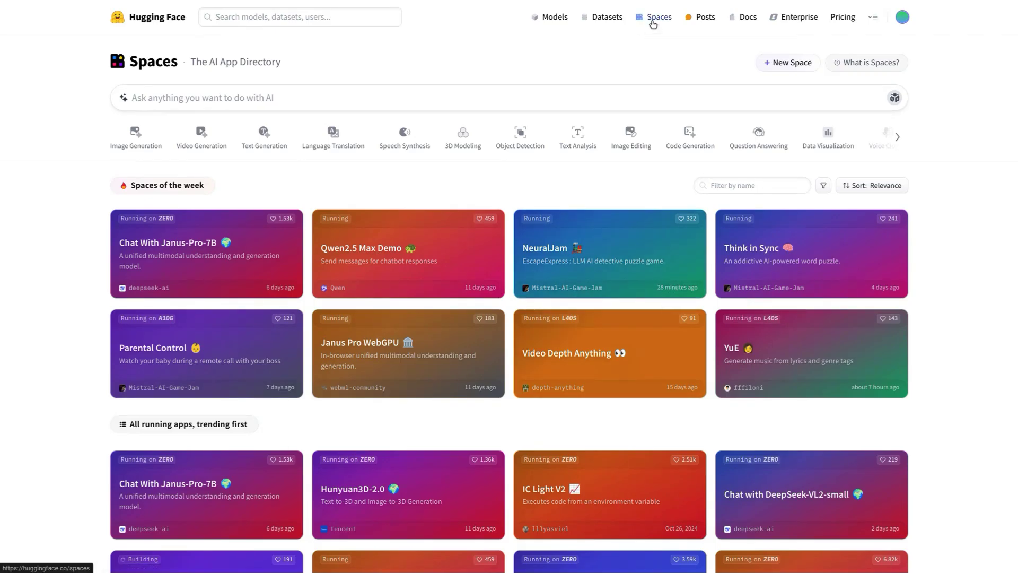
# - Run a random suggested search, "Separate vocals from a music track", look over the matching Spaces and clear the search
pyautogui.click(395, 95)
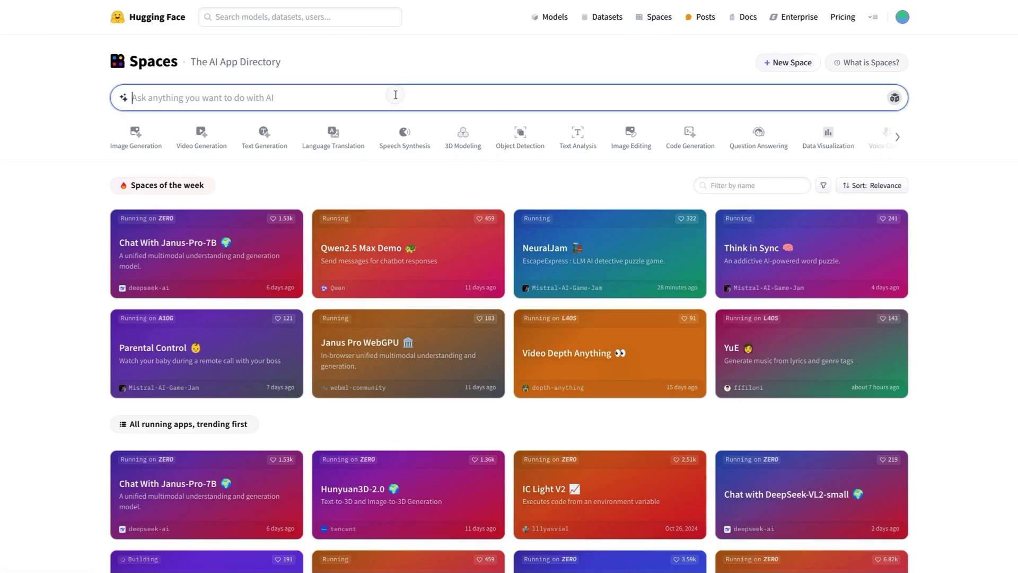
pyautogui.click(895, 101)
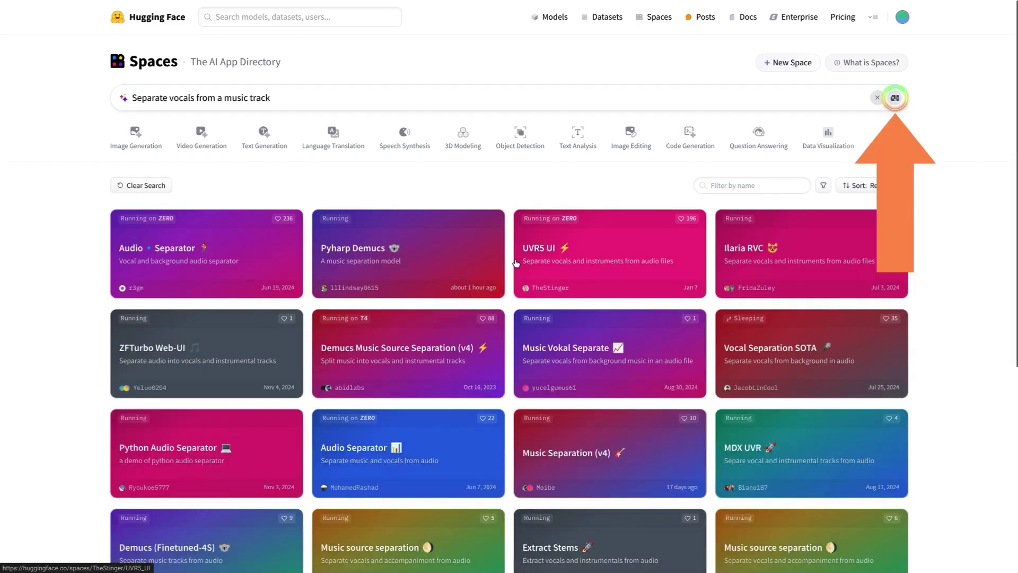
pyautogui.scroll(-3, 466, 292)
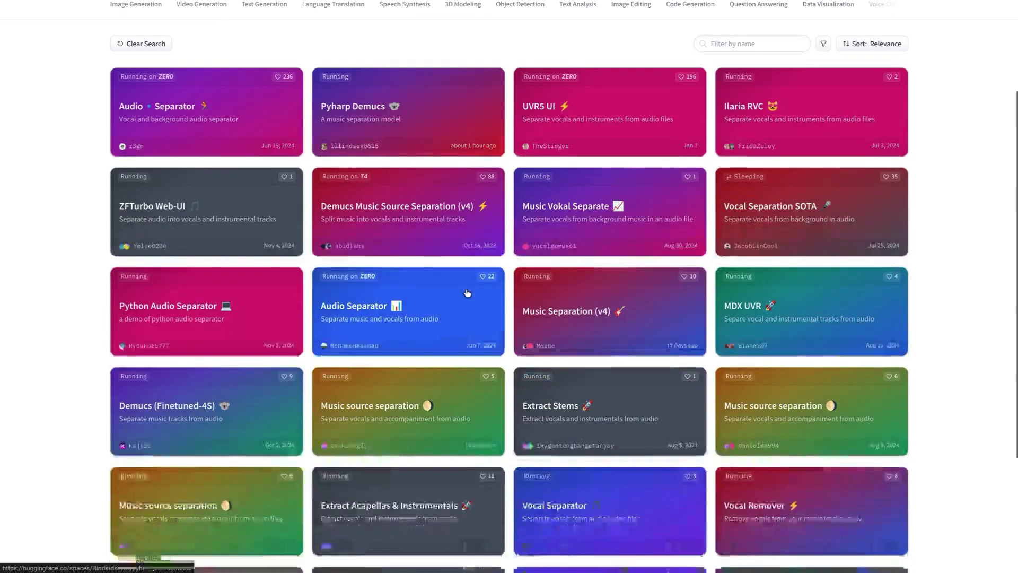
pyautogui.scroll(3, 467, 293)
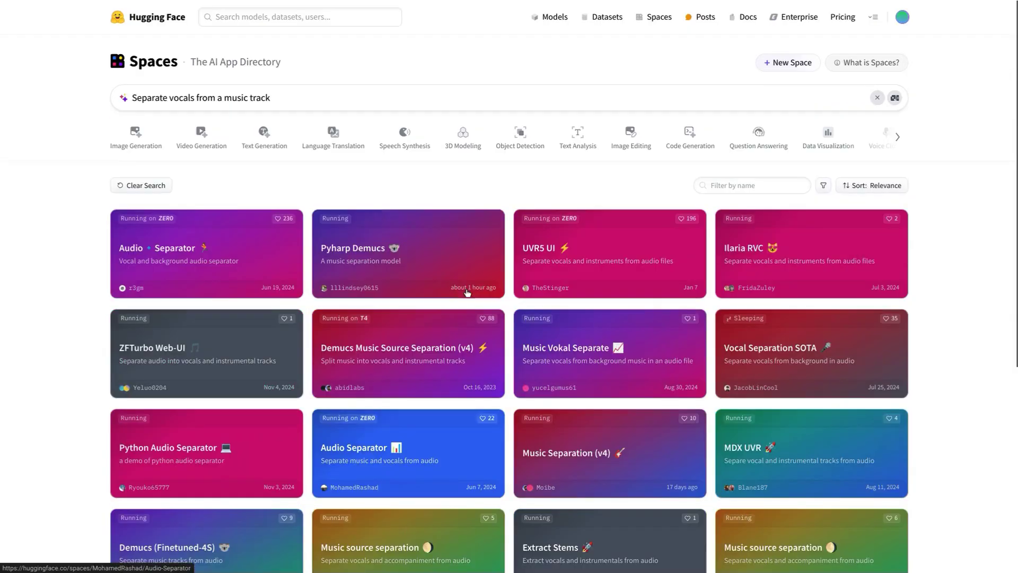
pyautogui.click(876, 100)
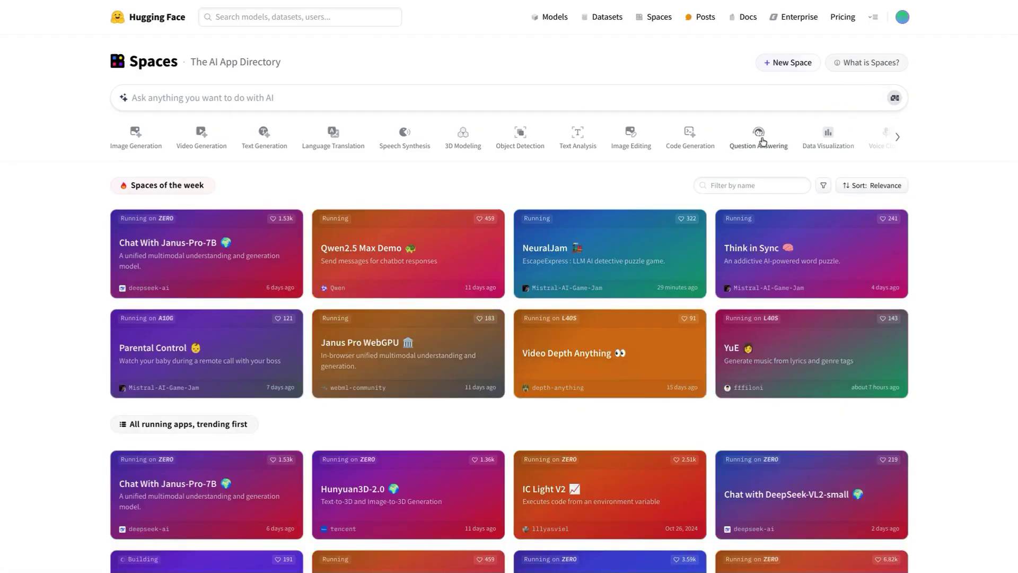
# - Browse the task categories, show only the Image Generation Spaces, and remove that category filter again
pyautogui.click(899, 139)
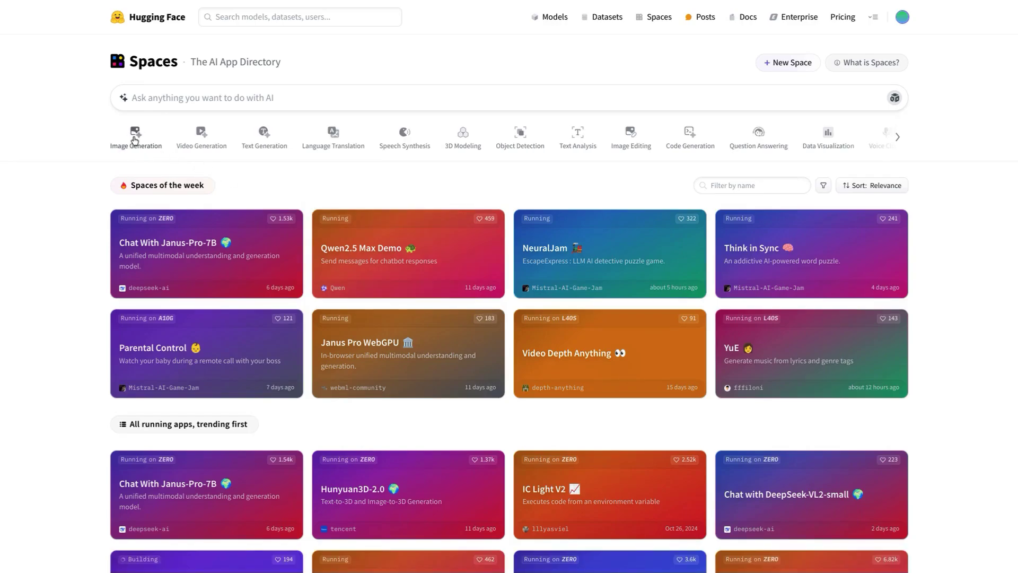
pyautogui.click(139, 144)
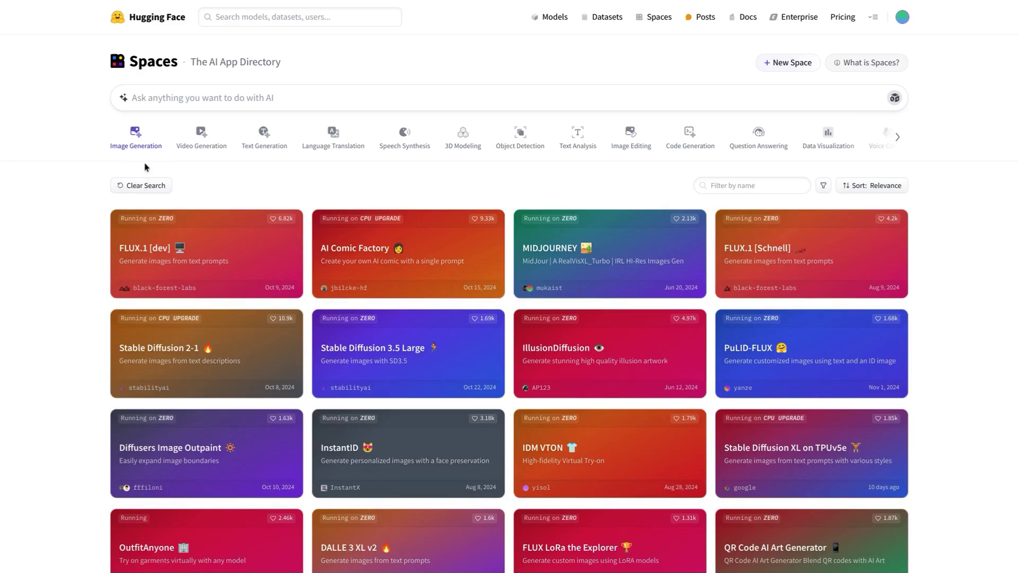
pyautogui.click(136, 139)
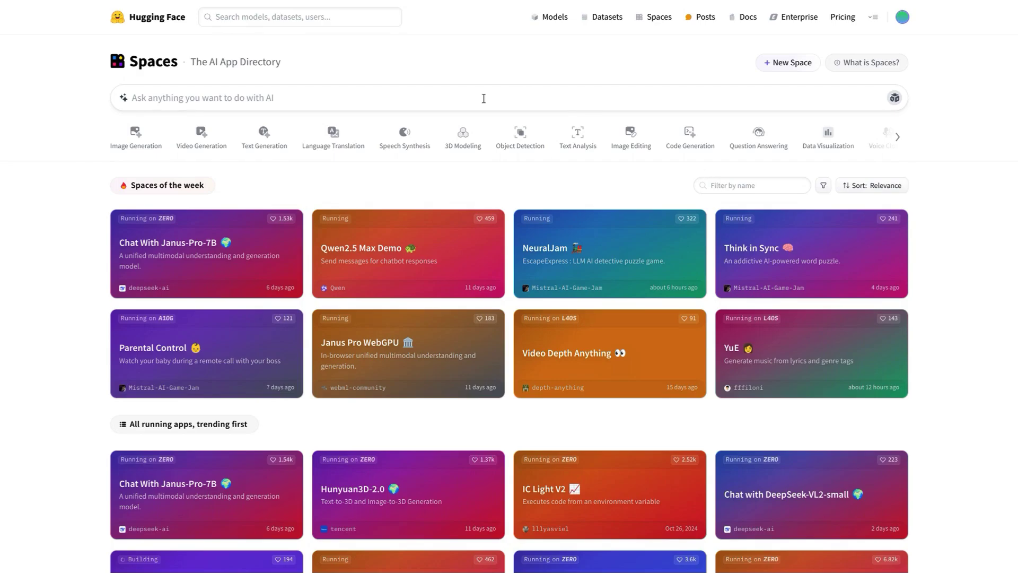
# - Search the Spaces directory for "Janus" and clear the search text again
pyautogui.click(454, 100)
pyautogui.write('Janu')
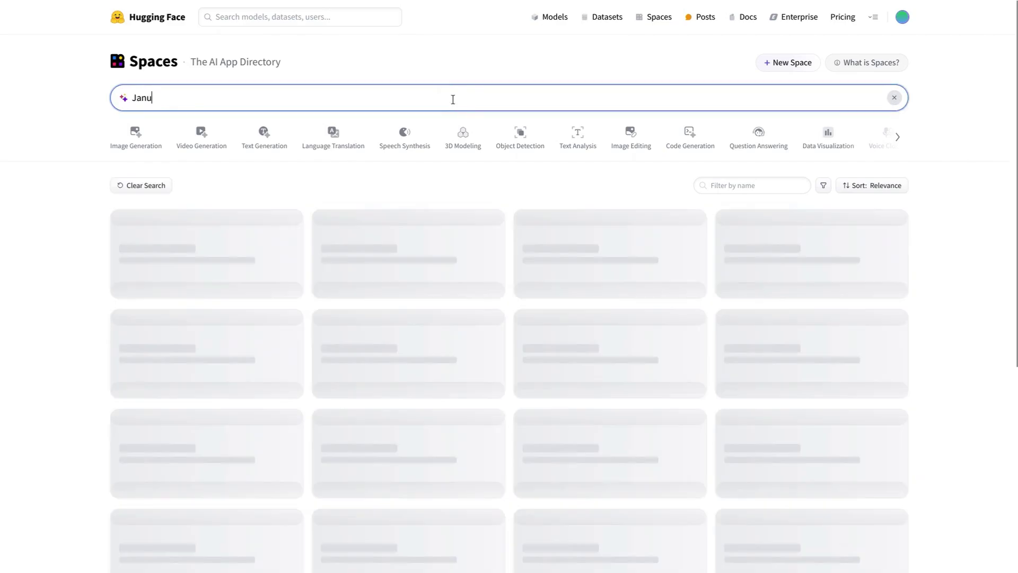
pyautogui.write('s')
pyautogui.hotkey('ctrl', 'a')
pyautogui.press('BackSpace')
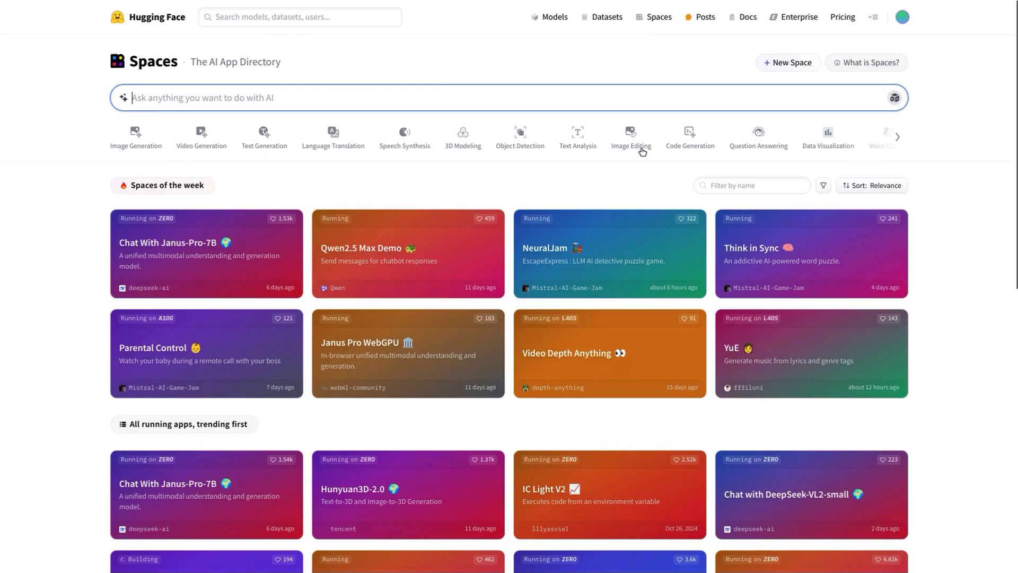
# - View the SDK and hardware filter options and the sort orders for the Spaces list, leaving them without choosing any
pyautogui.click(825, 188)
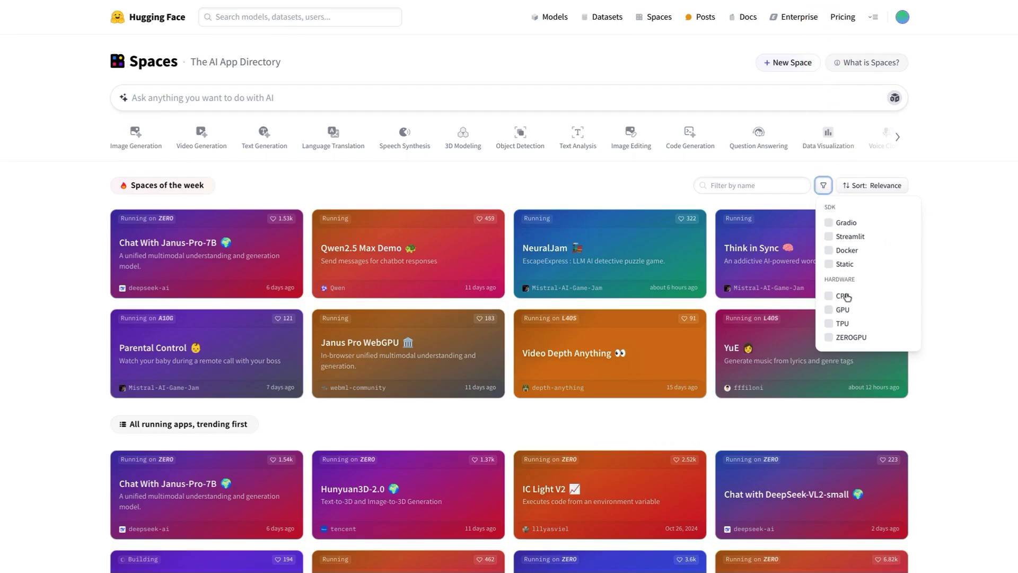
pyautogui.click(870, 189)
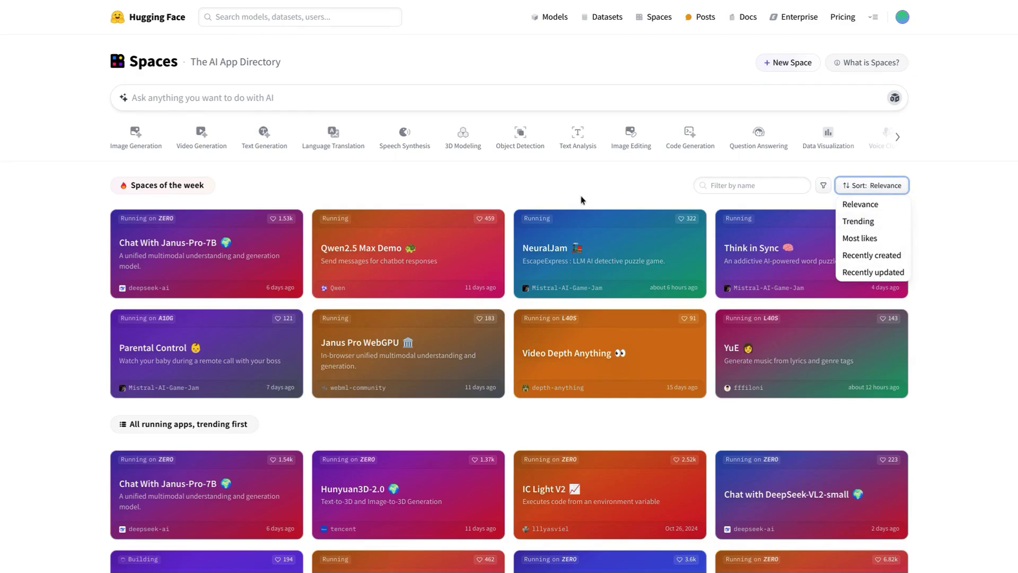
pyautogui.click(564, 195)
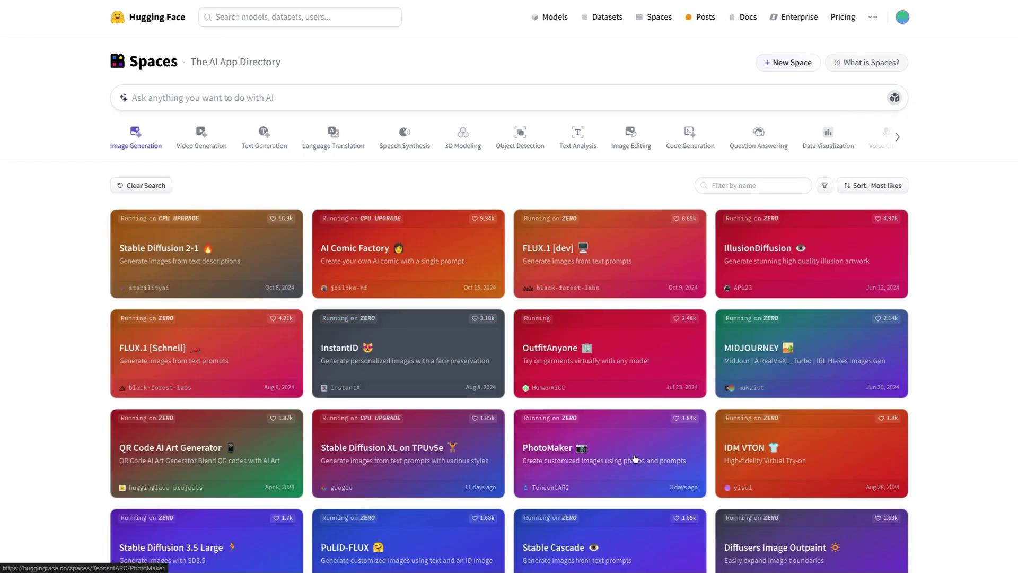
# - Open the FLUX.1 [dev] Space and generate an image from the example prompt "a tiny astronaut hatching from an egg on the moon"
pyautogui.click(638, 257)
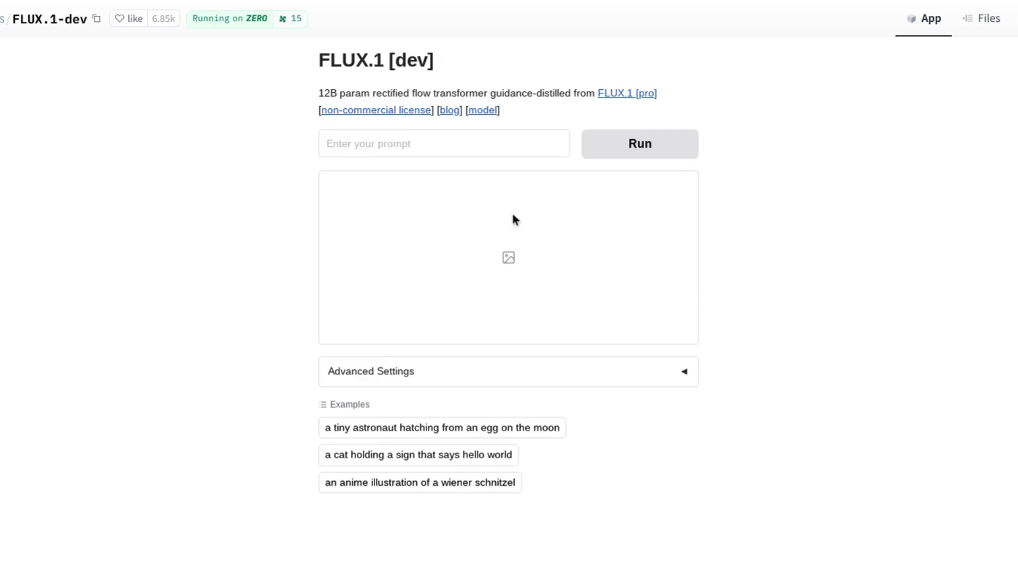
pyautogui.click(390, 429)
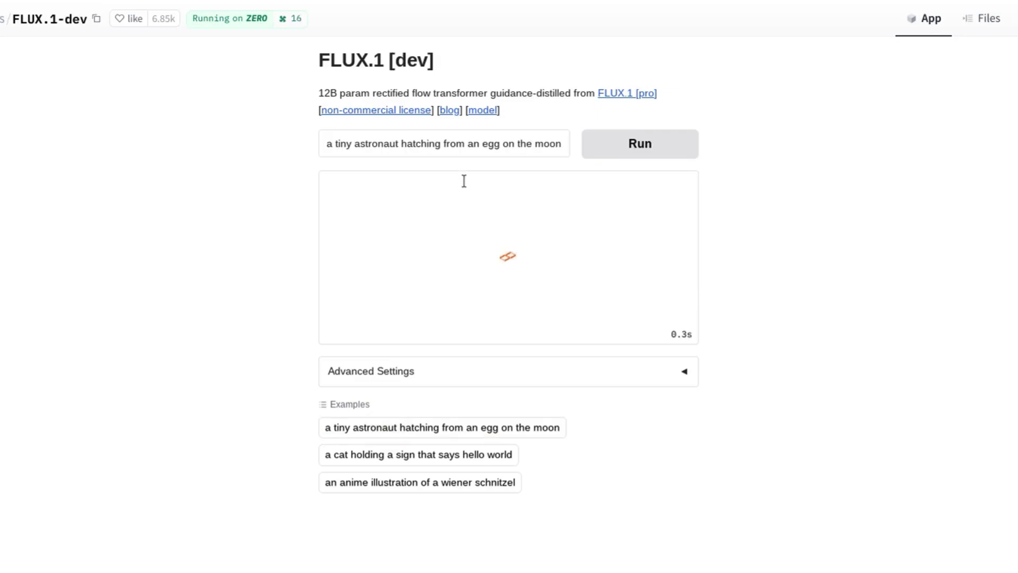
# - Append holding a sign that says "DO IT BIG!" and the visor reflecting the surroundings to the astronaut prompt, and generate the image
pyautogui.click(491, 144)
pyautogui.press('End')
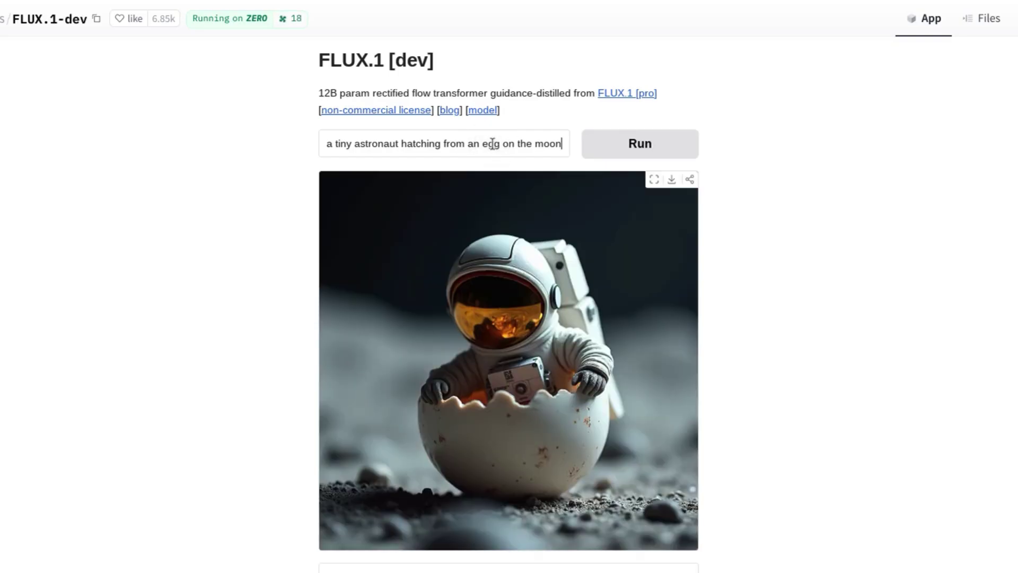
pyautogui.write('holdin')
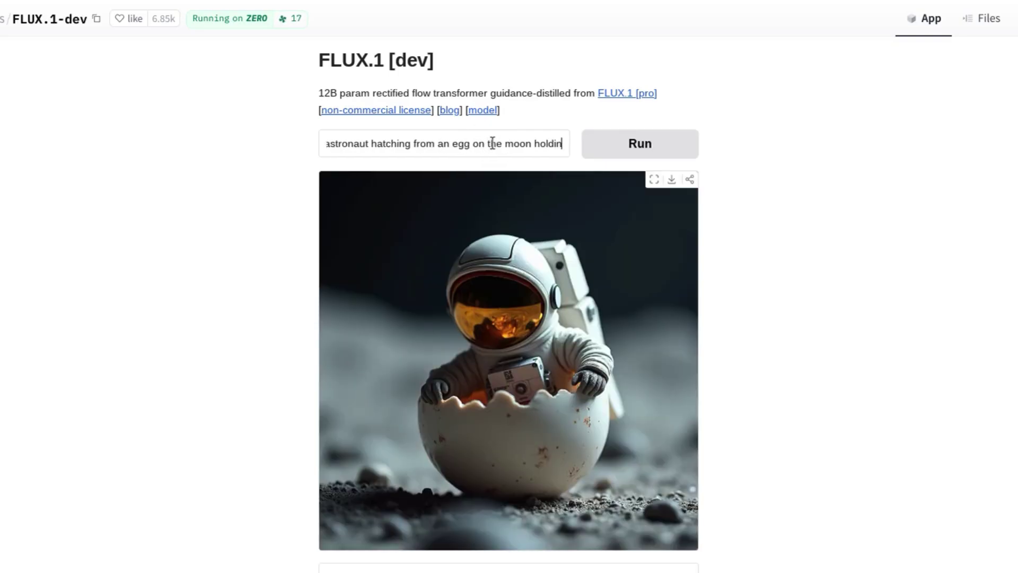
pyautogui.write('g a sig')
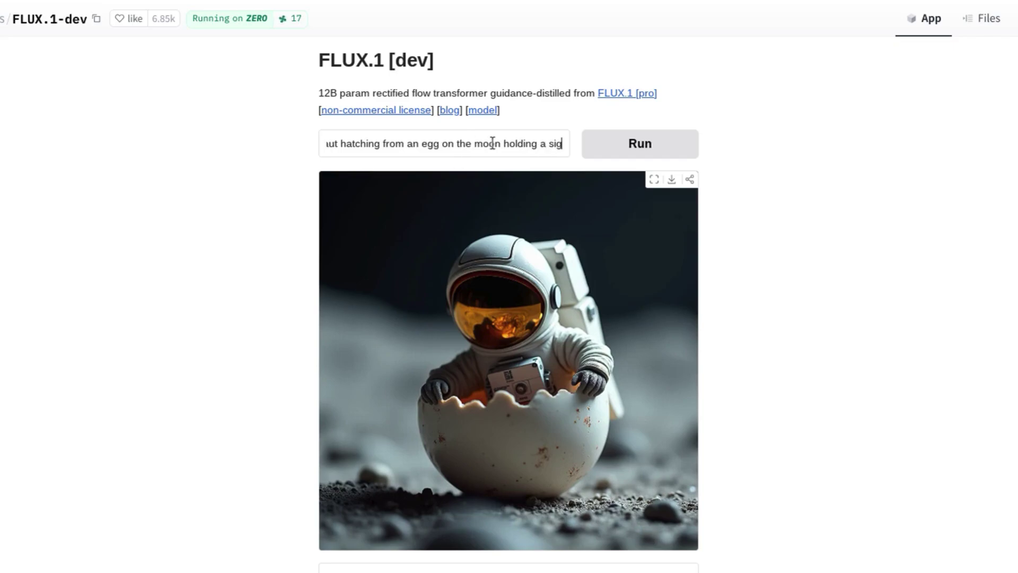
pyautogui.write('n that says ')
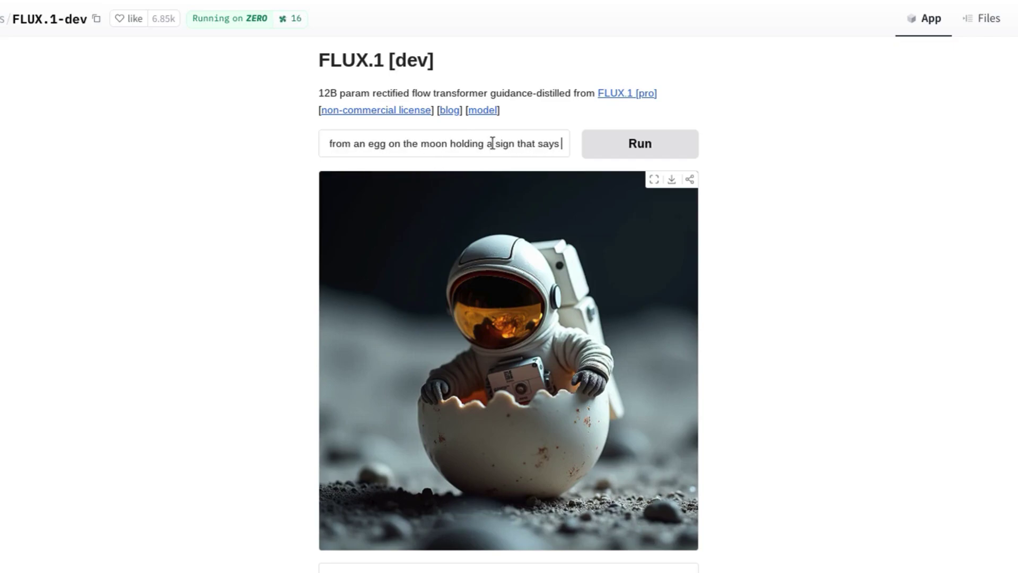
pyautogui.write('" D')
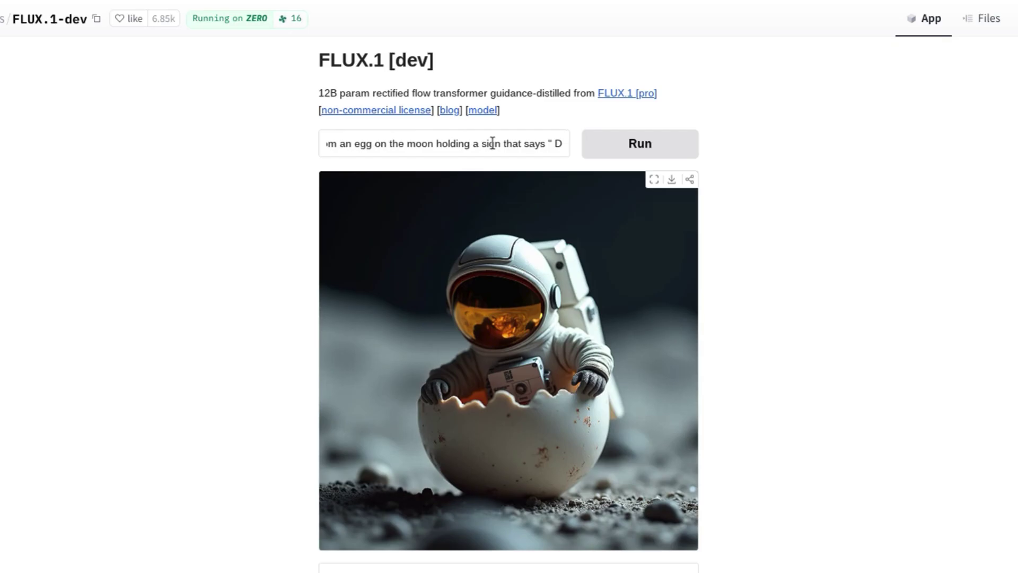
pyautogui.press('BackSpace')
pyautogui.press('BackSpace')
pyautogui.write('DO IT B')
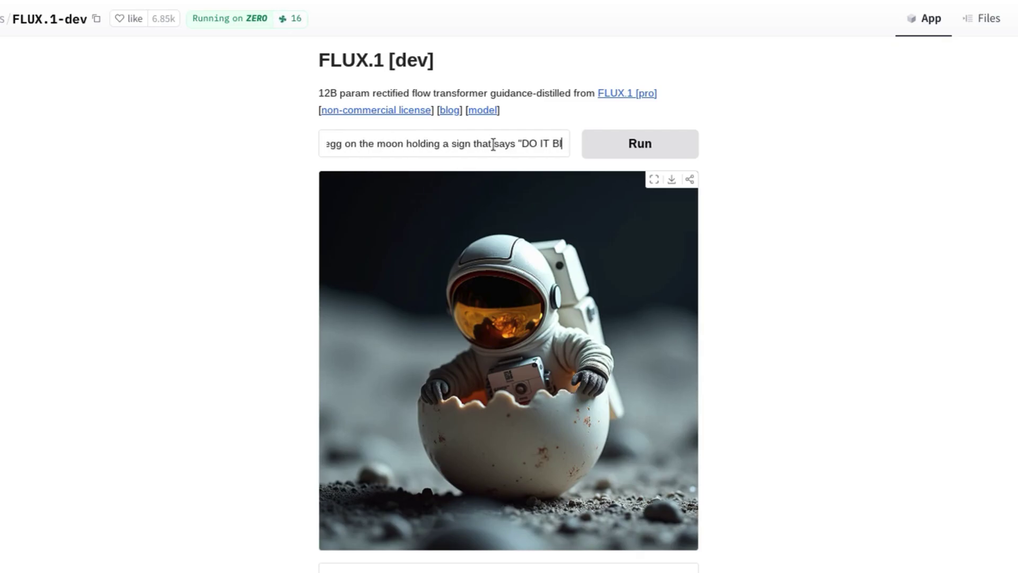
pyautogui.write('IG!" and the visor reflecting the surroundings')
pyautogui.press('Return')
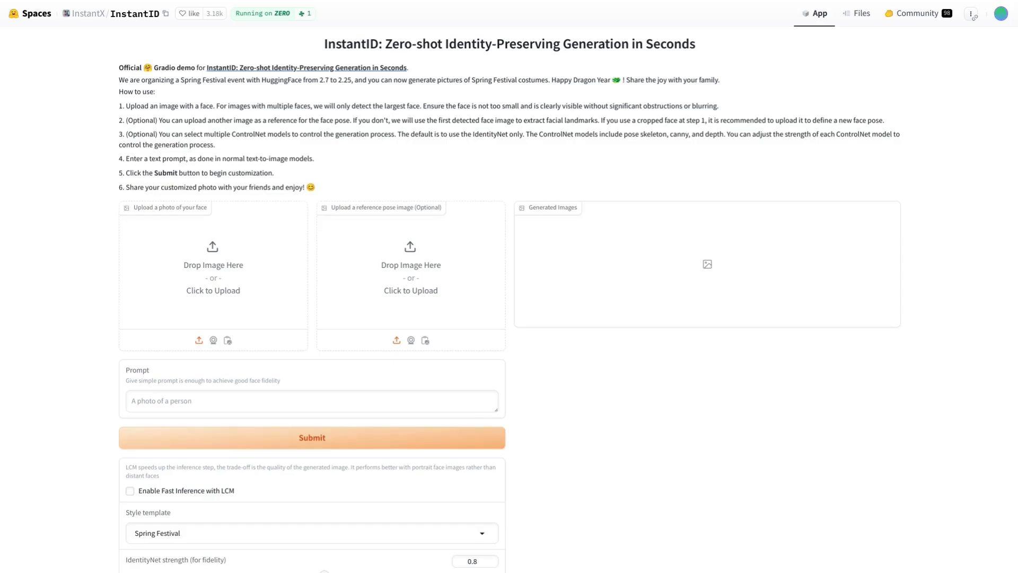
# - Upload the photo of the woman writing at a desk as the face image and pexels-mart-production-7606053.jpg as the reference pose image
pyautogui.moveTo(236, 408); pyautogui.dragTo(206, 285)
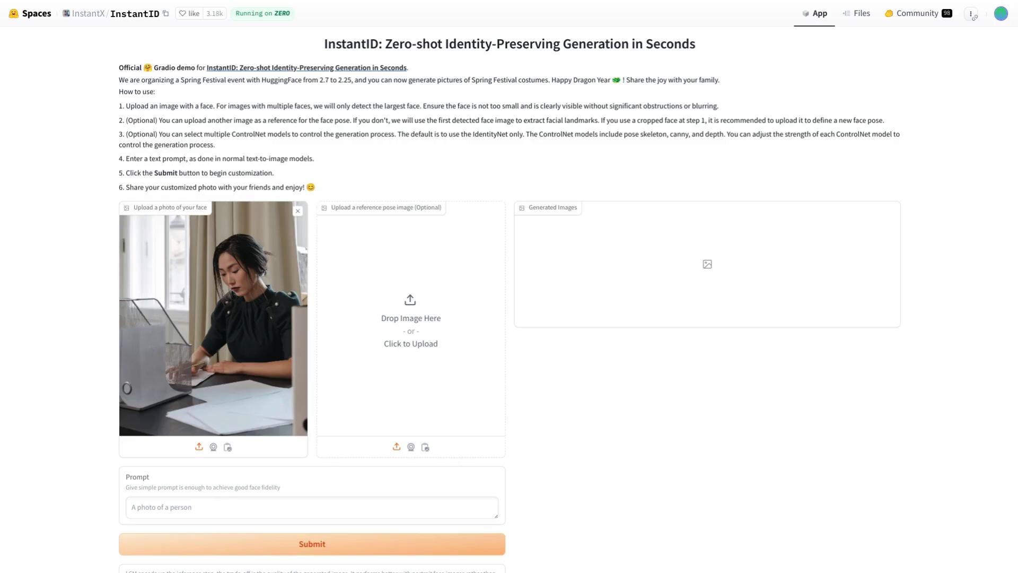
pyautogui.moveTo(440, 414); pyautogui.dragTo(370, 282)
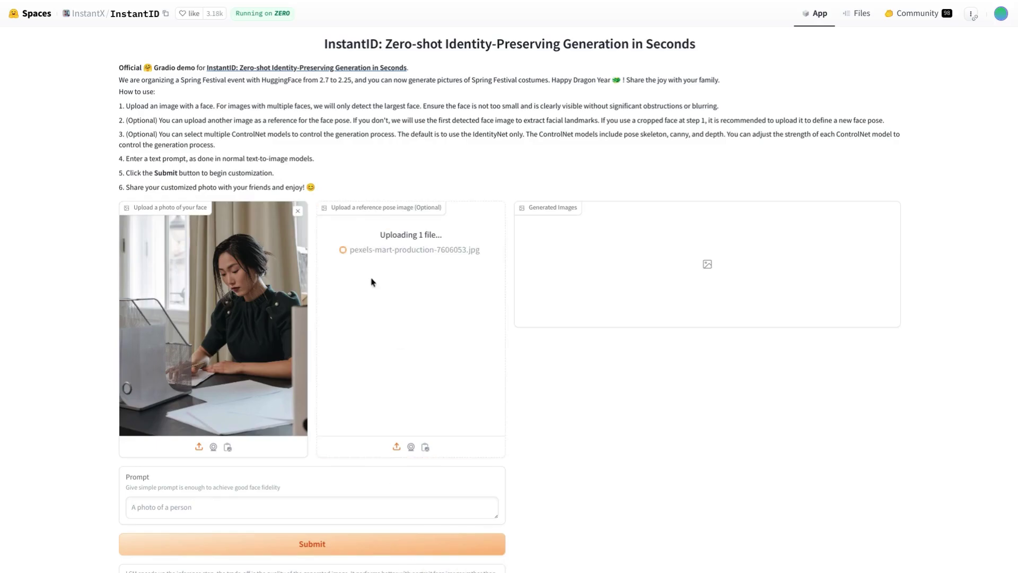
# - Enter the prompt "a photo-realistic image of an Asian woman using a tablet her home office"
pyautogui.click(293, 510)
pyautogui.write('a photo-realistic image of an Asian woman using a tablet her home office')
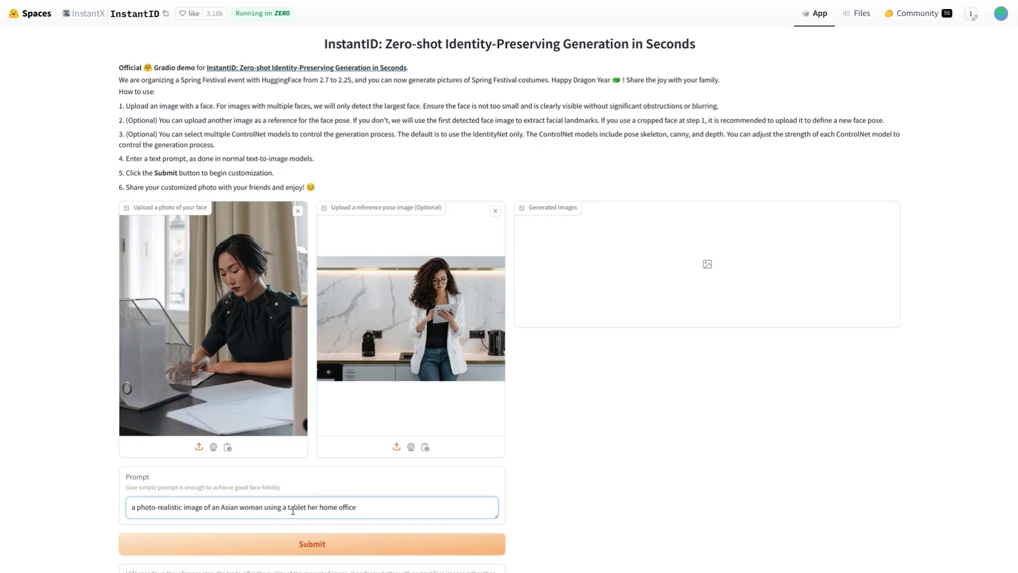
# - Set the style template to (No style) and look over the remaining generation settings
pyautogui.scroll(-1, 265, 477)
pyautogui.scroll(-2, 255, 451)
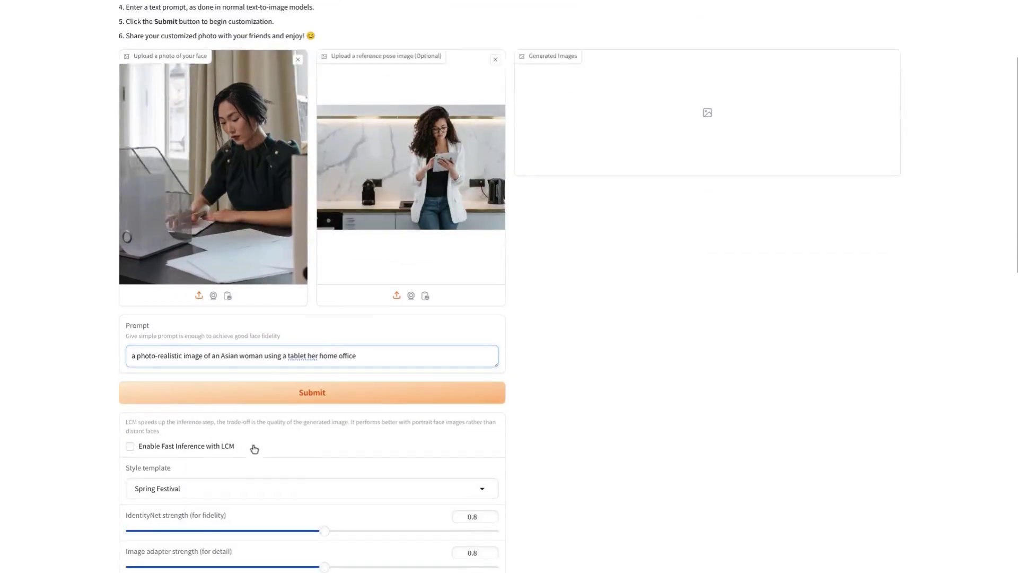
pyautogui.scroll(-2, 259, 425)
pyautogui.scroll(-1, 334, 390)
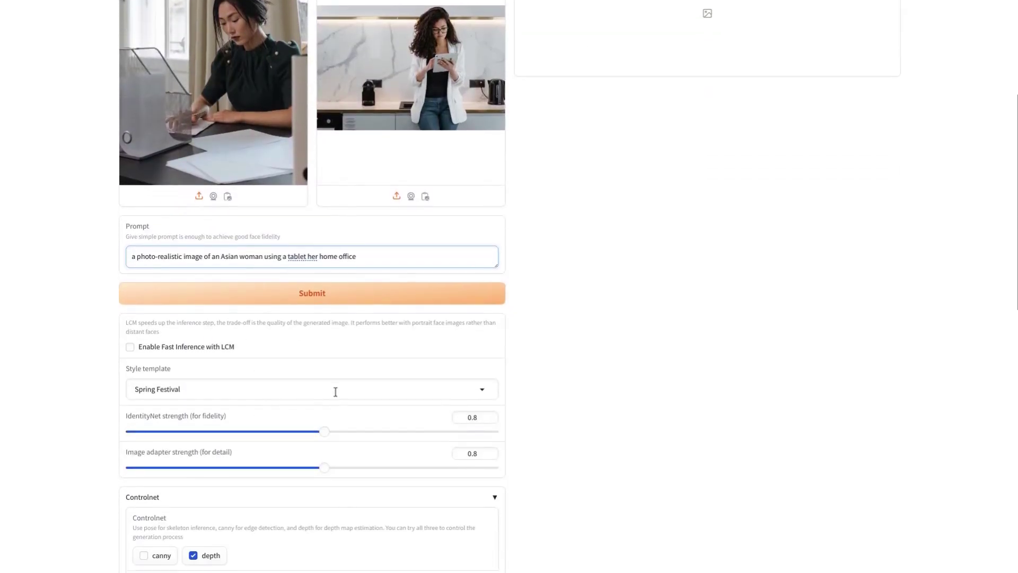
pyautogui.click(483, 355)
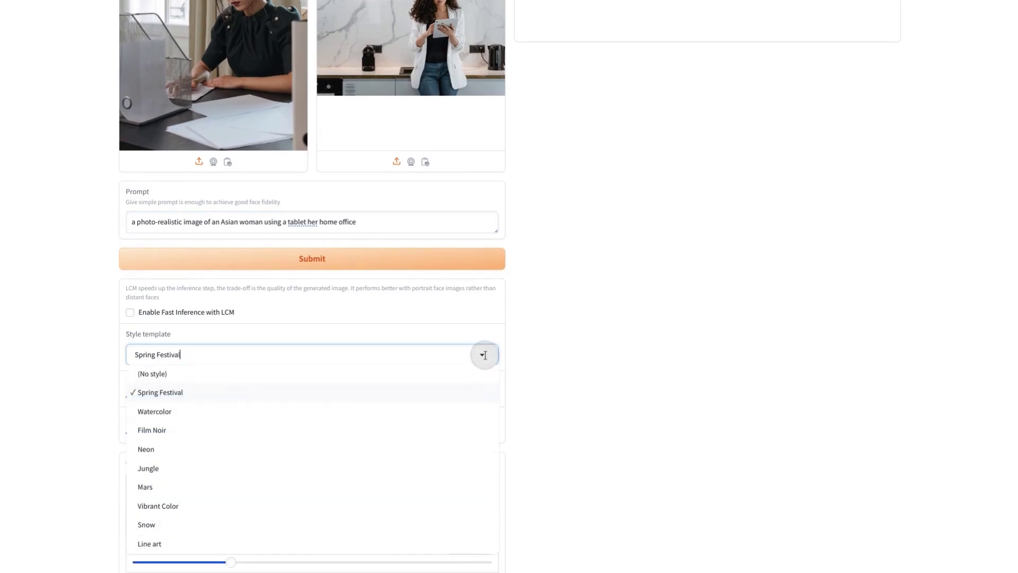
pyautogui.click(365, 379)
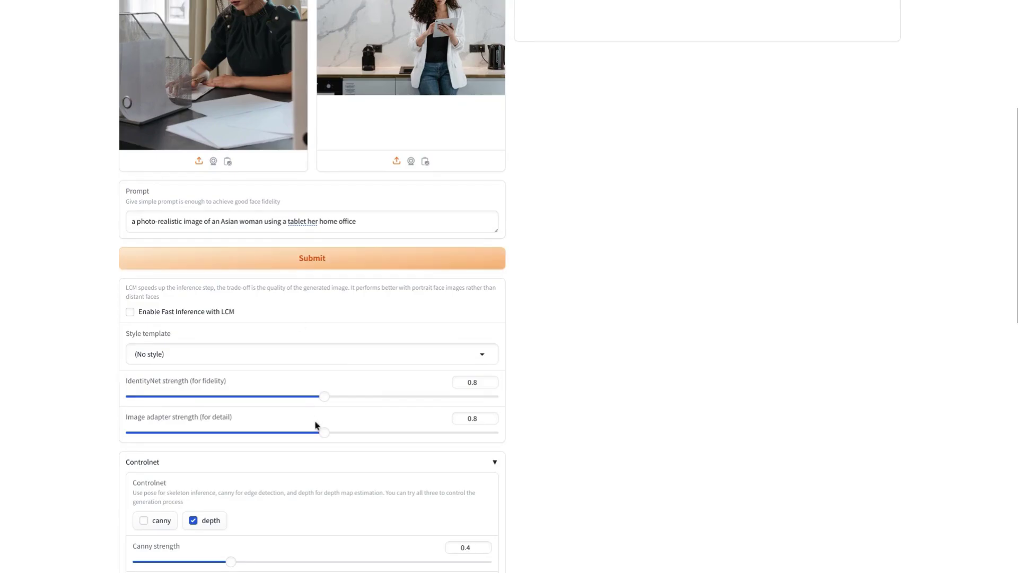
pyautogui.scroll(-4, 344, 440)
pyautogui.scroll(5, 368, 446)
pyautogui.scroll(5, 355, 432)
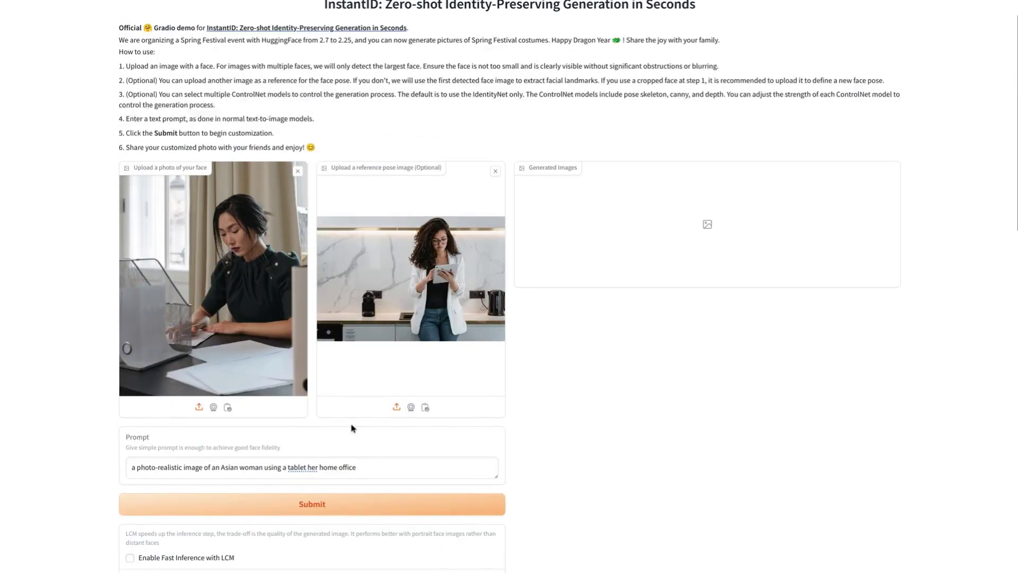
# - Generate the image, replace the reference pose with the photo of a smiling woman resting her chin at a laptop, and generate again
pyautogui.click(349, 509)
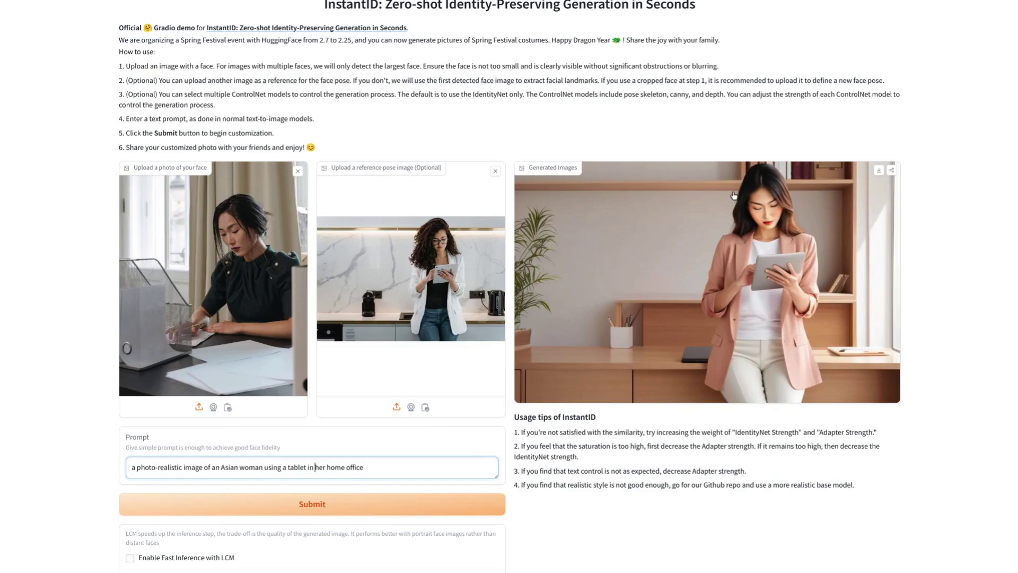
pyautogui.click(496, 171)
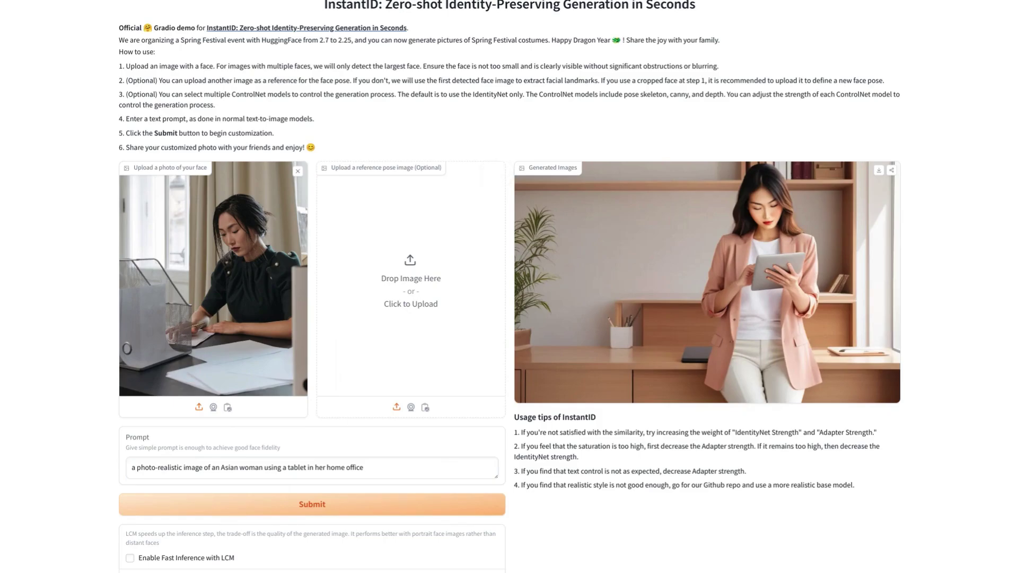
pyautogui.moveTo(403, 570); pyautogui.dragTo(404, 390)
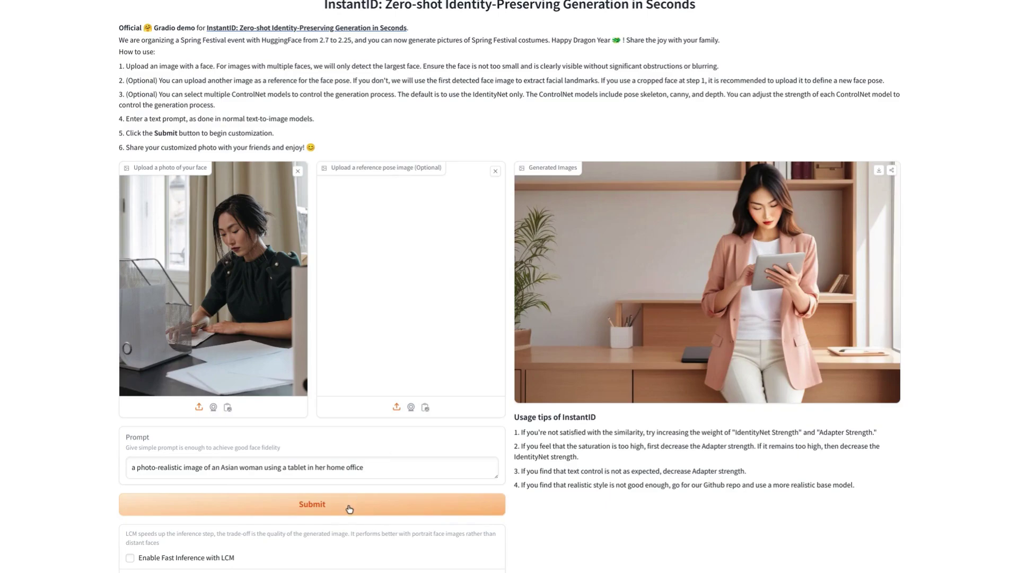
pyautogui.click(393, 512)
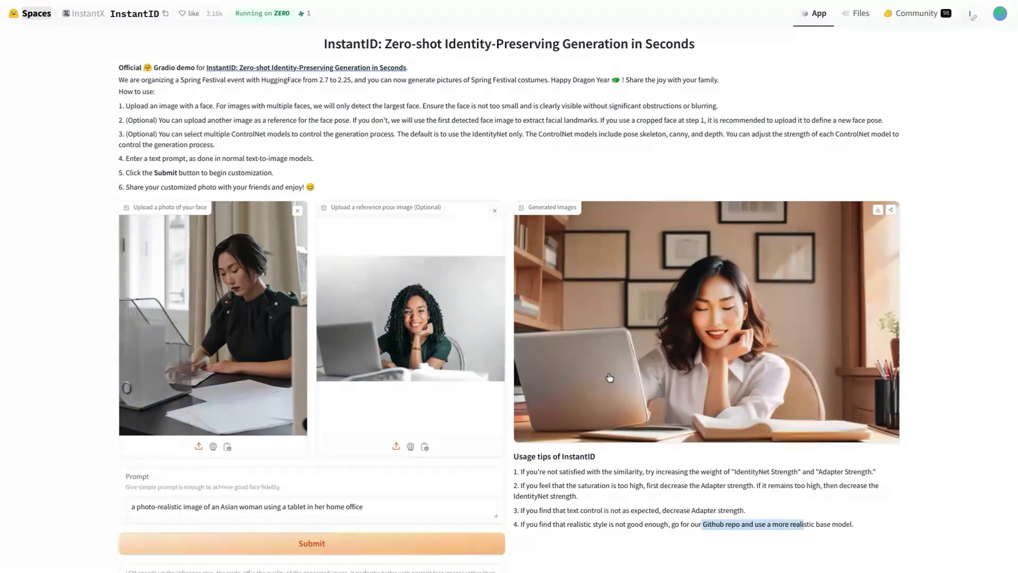
# - Review the generated portrait, the IdentityNet, image adapter and Controlnet settings, and the usage tips on realistic style
pyautogui.click(705, 492)
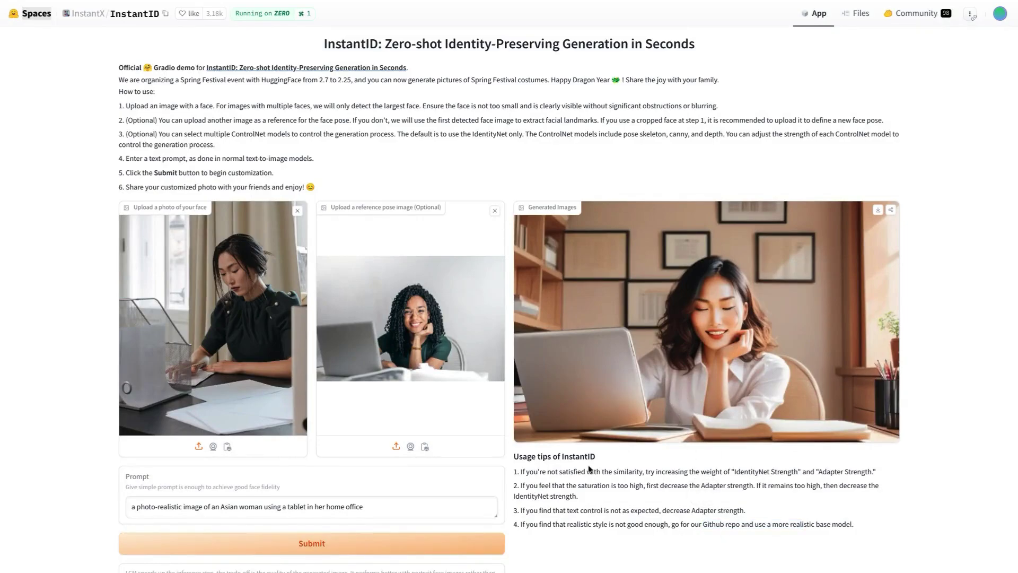
pyautogui.scroll(-3, 590, 469)
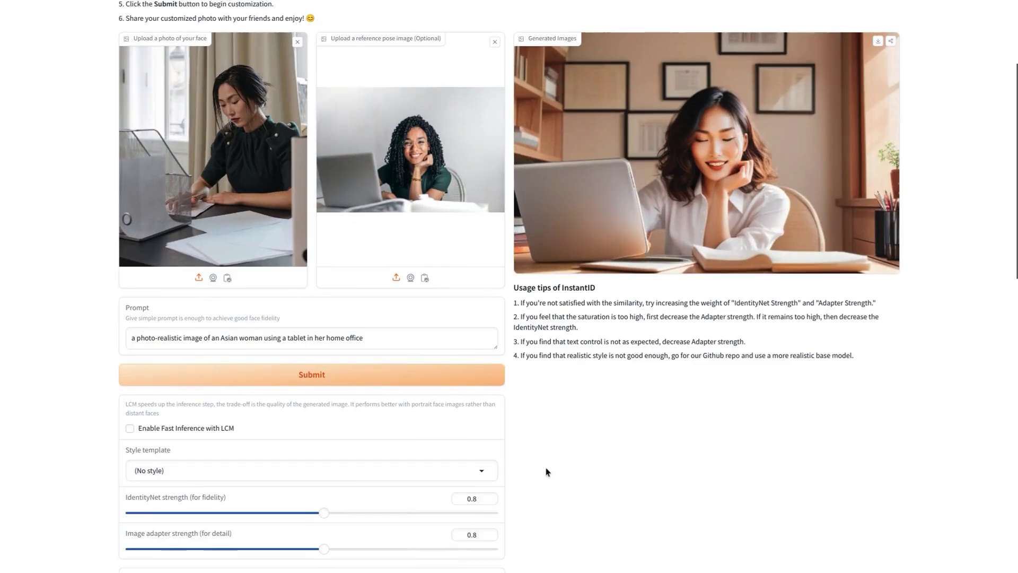
pyautogui.scroll(-1, 515, 474)
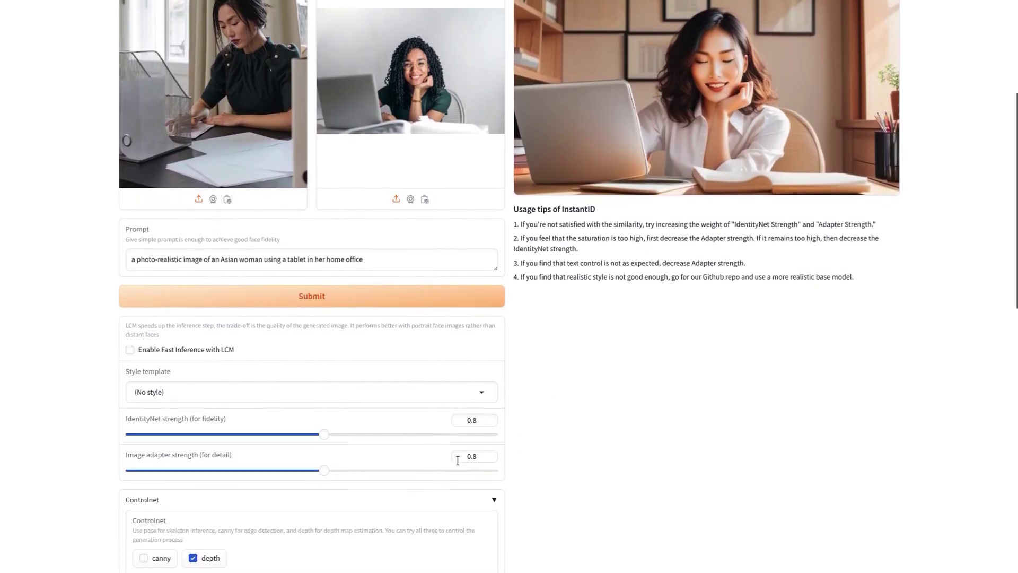
pyautogui.scroll(-1, 458, 460)
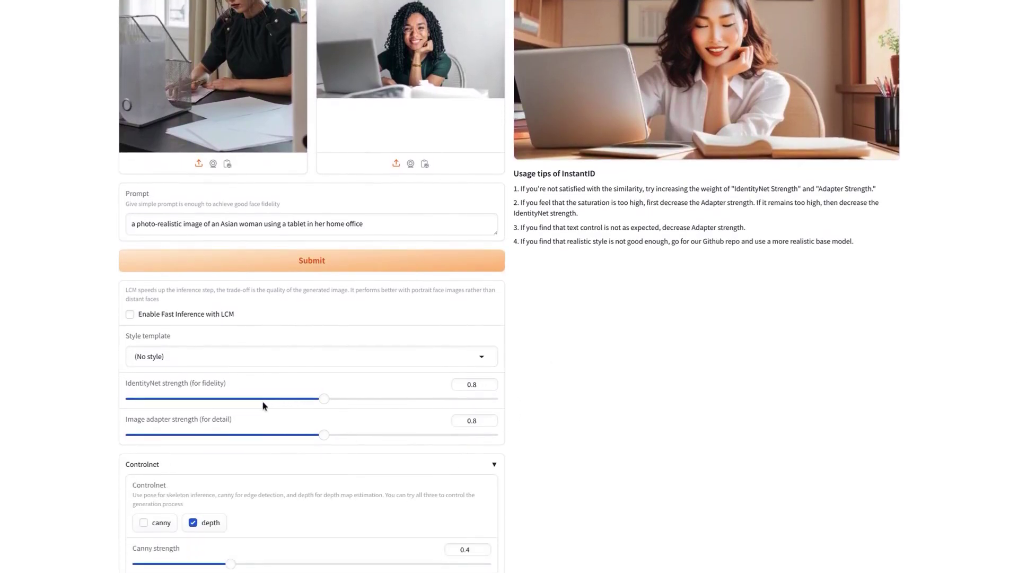
pyautogui.scroll(2, 584, 432)
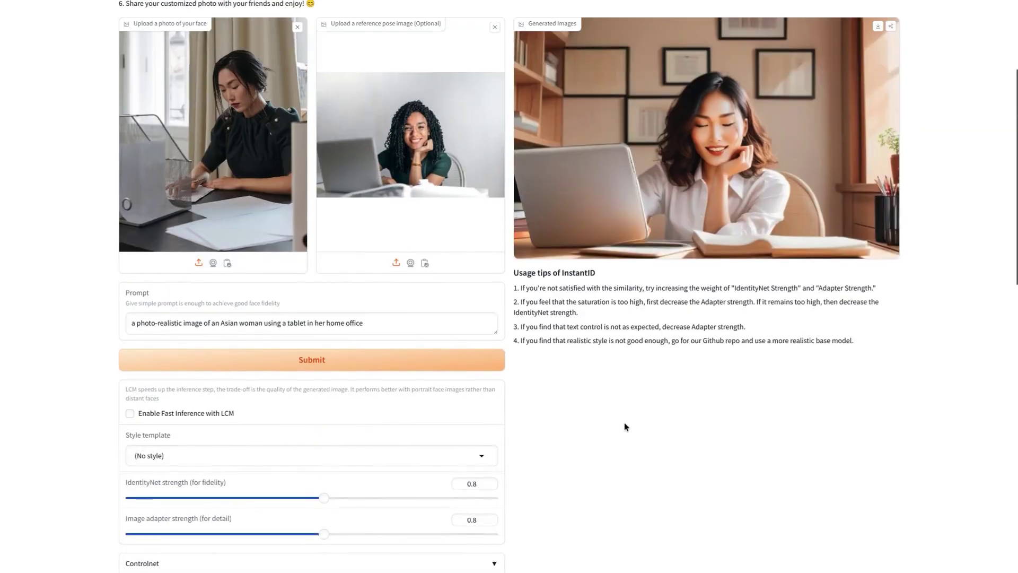
pyautogui.scroll(4, 624, 422)
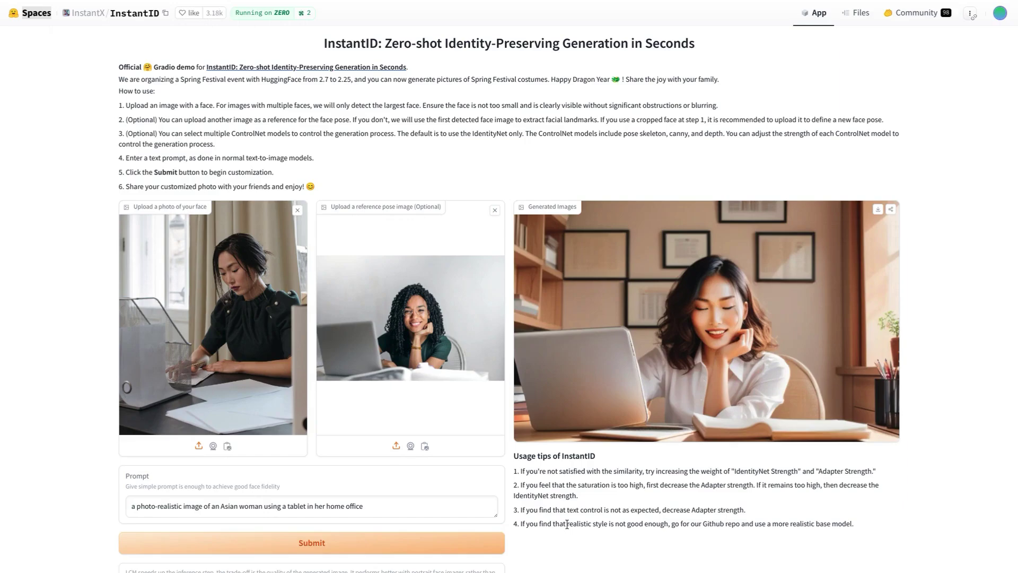
pyautogui.moveTo(567, 524); pyautogui.dragTo(838, 527)
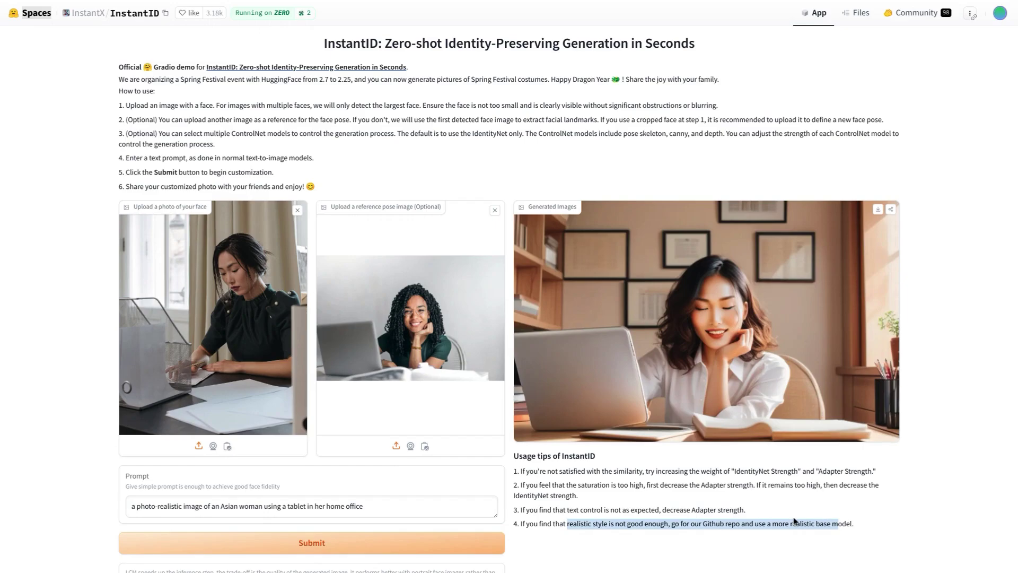
# - In the background-removal Space, remove the background from the café photo of the woman with a laptop and phone, and compare it with the original
pyautogui.press('ctrl')
pyautogui.hotkey('ctrl', 'Tab')
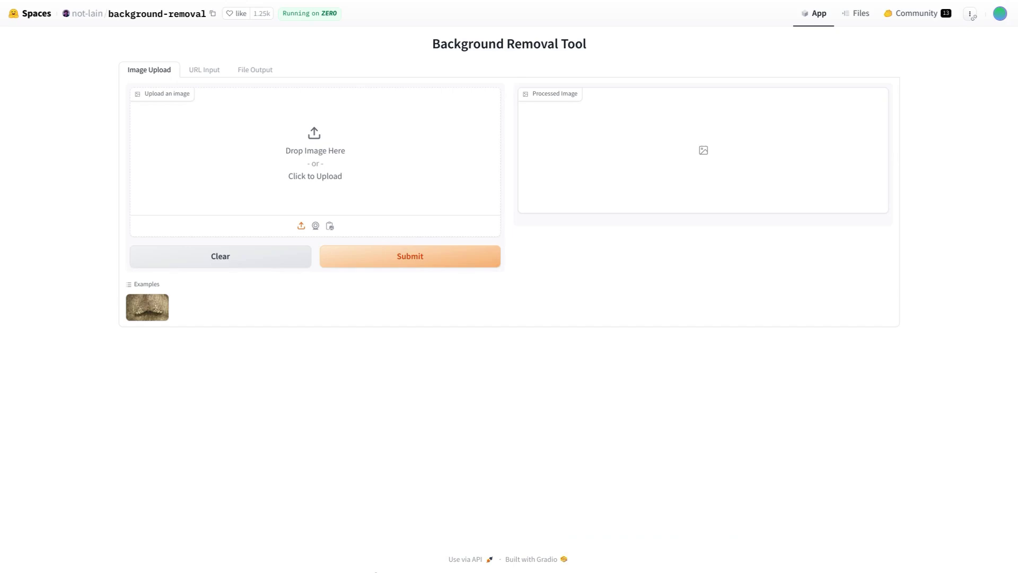
pyautogui.moveTo(311, 334); pyautogui.dragTo(272, 143)
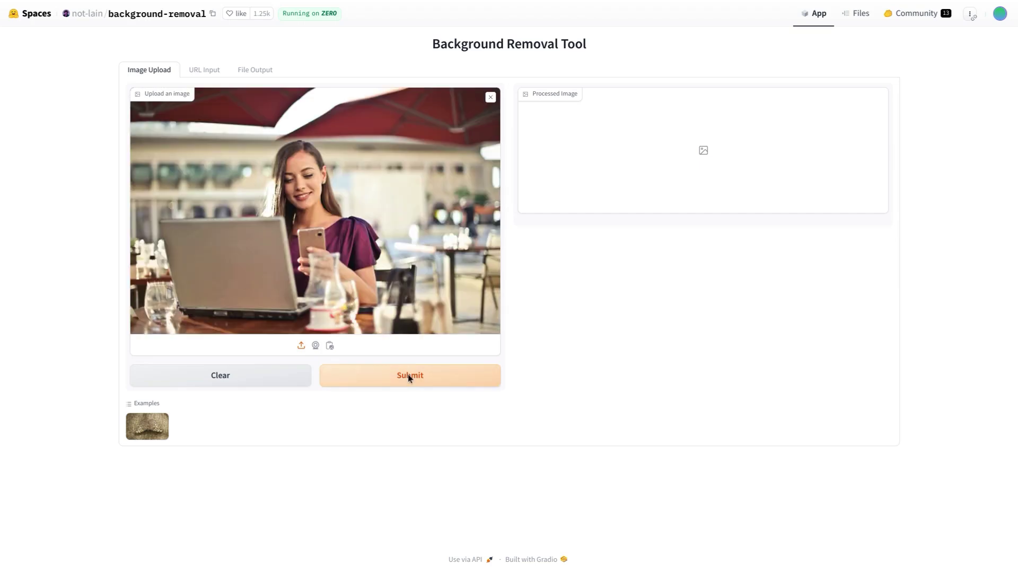
pyautogui.click(410, 377)
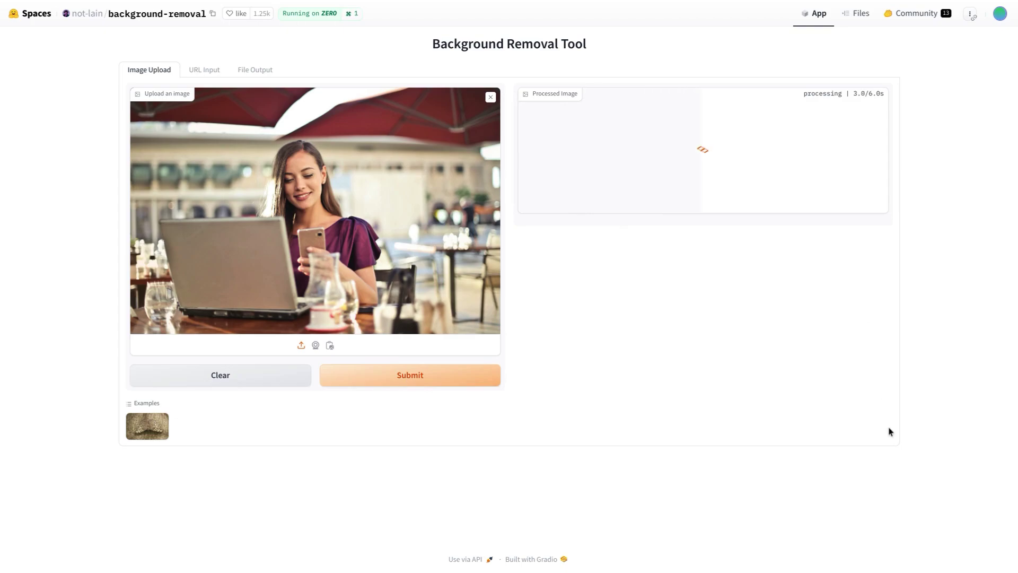
pyautogui.moveTo(702, 211); pyautogui.dragTo(788, 237)
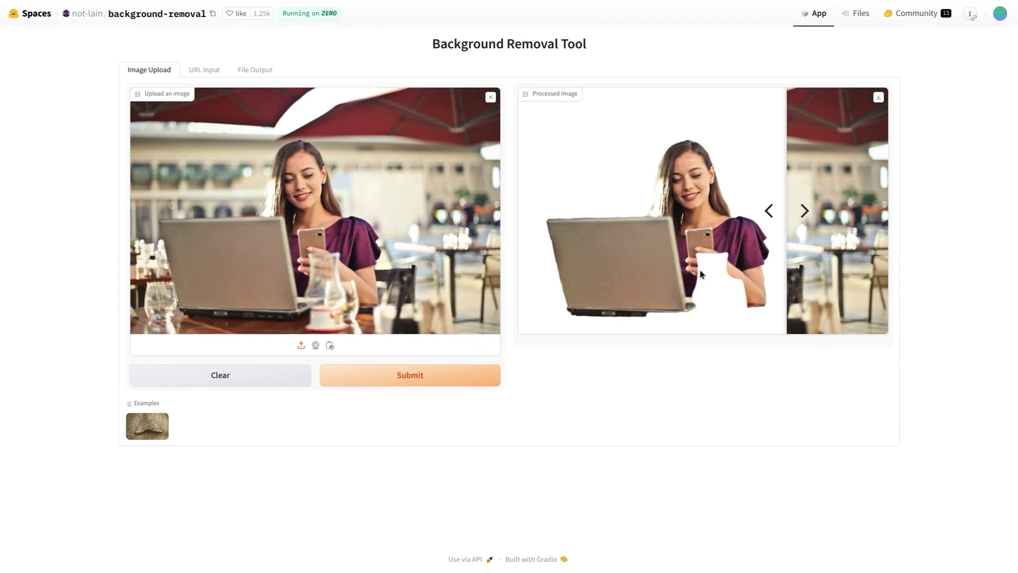
pyautogui.moveTo(786, 223); pyautogui.dragTo(705, 244)
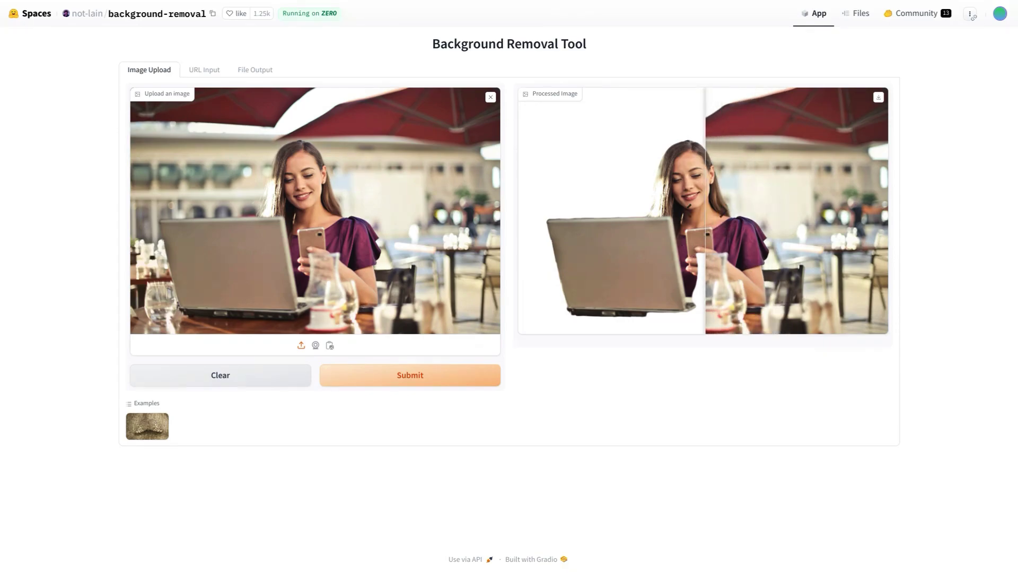
# - Replace the input with the photo of the woman using a laptop on a sofa, remove its background and compare the result
pyautogui.click(490, 98)
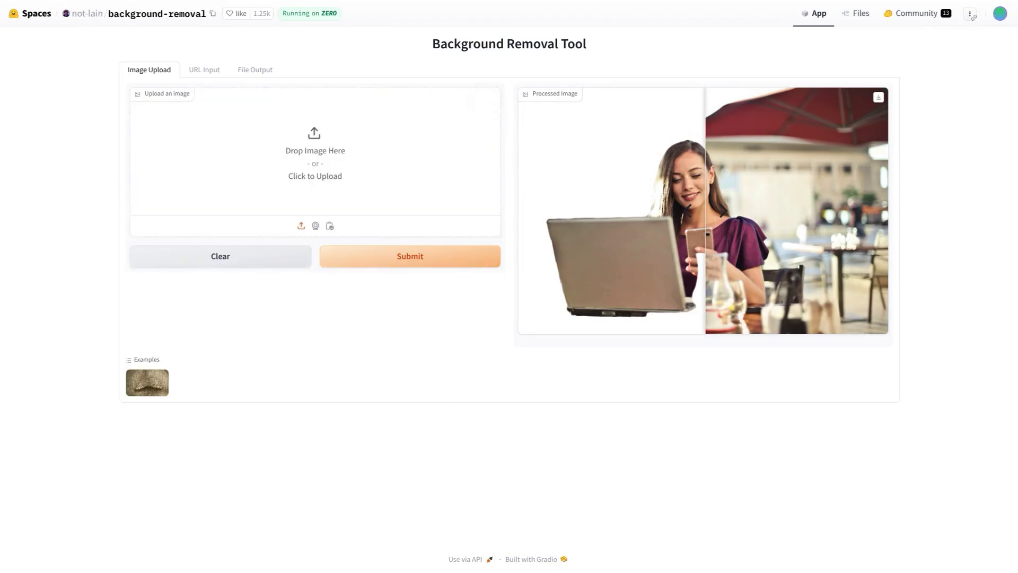
pyautogui.moveTo(424, 530); pyautogui.dragTo(339, 226)
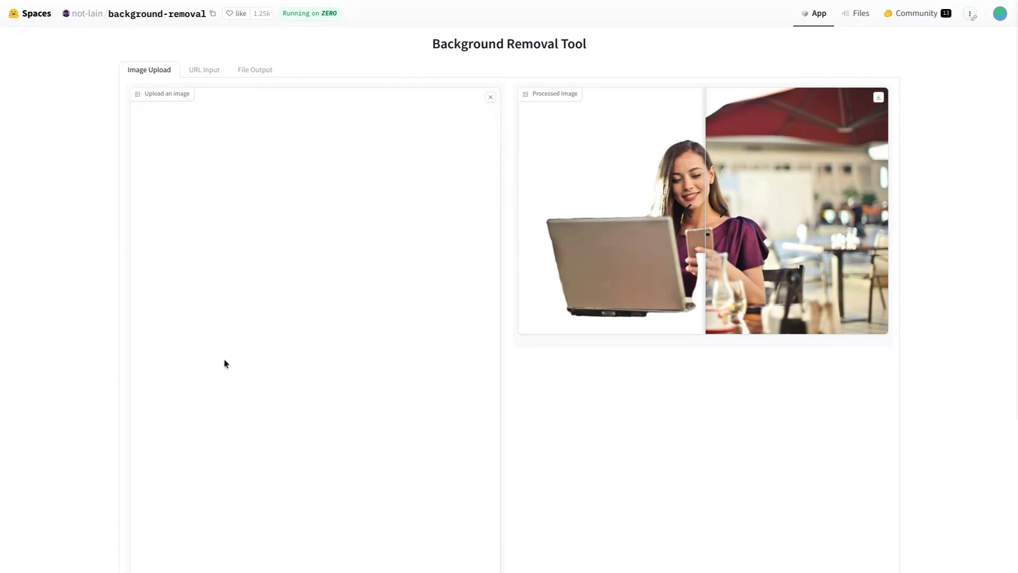
pyautogui.scroll(-4, 396, 443)
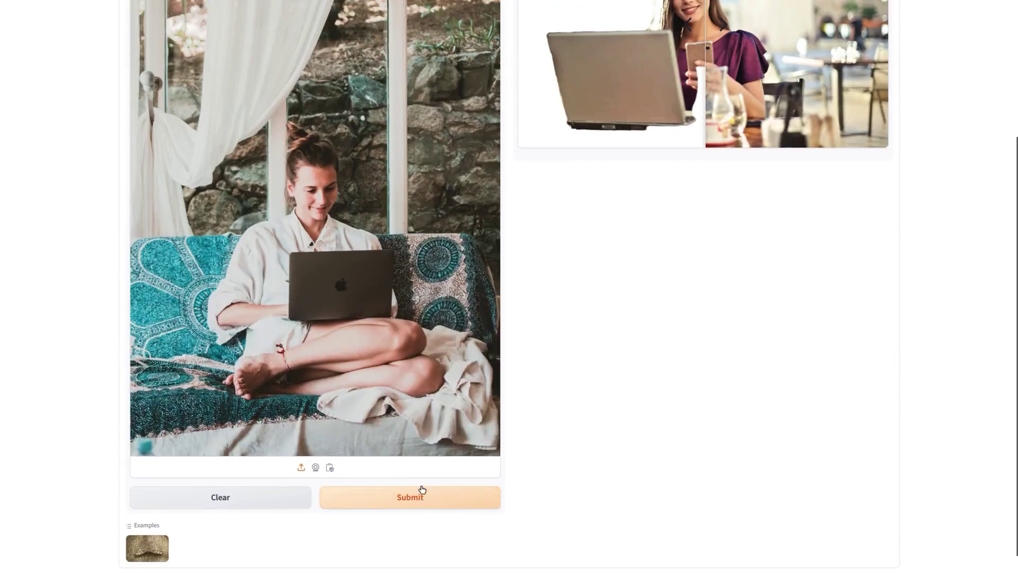
pyautogui.click(422, 489)
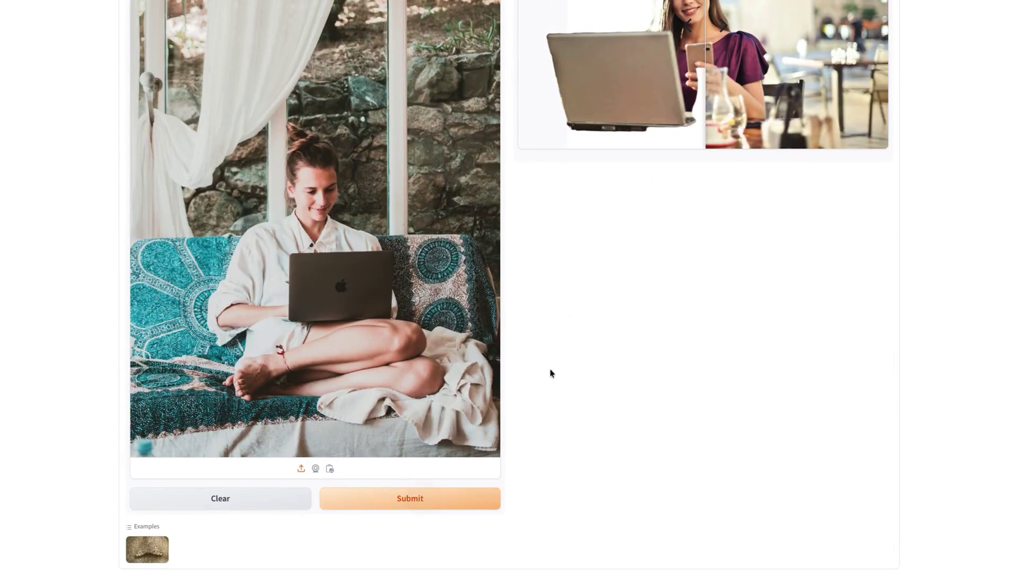
pyautogui.moveTo(706, 190); pyautogui.dragTo(879, 179)
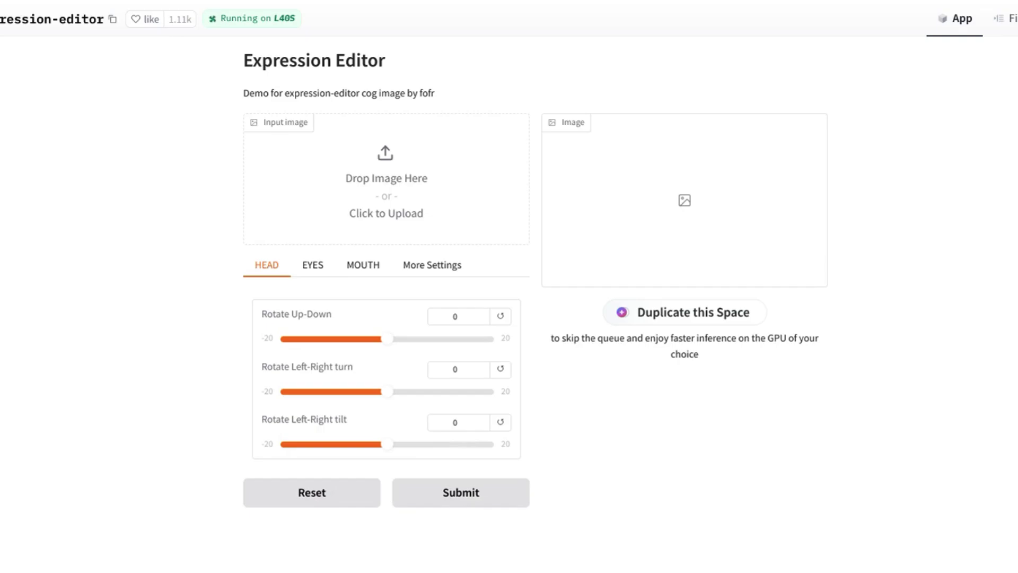
# - Upload the café photo of the woman as the input image, look over the eye settings and open the mouth settings
pyautogui.moveTo(530, 202); pyautogui.dragTo(327, 223)
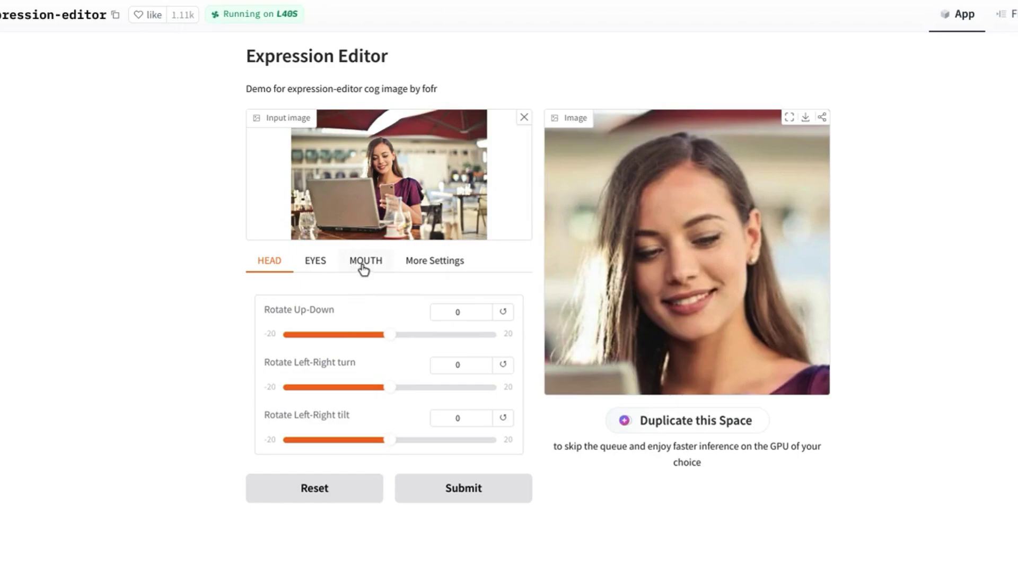
pyautogui.click(312, 262)
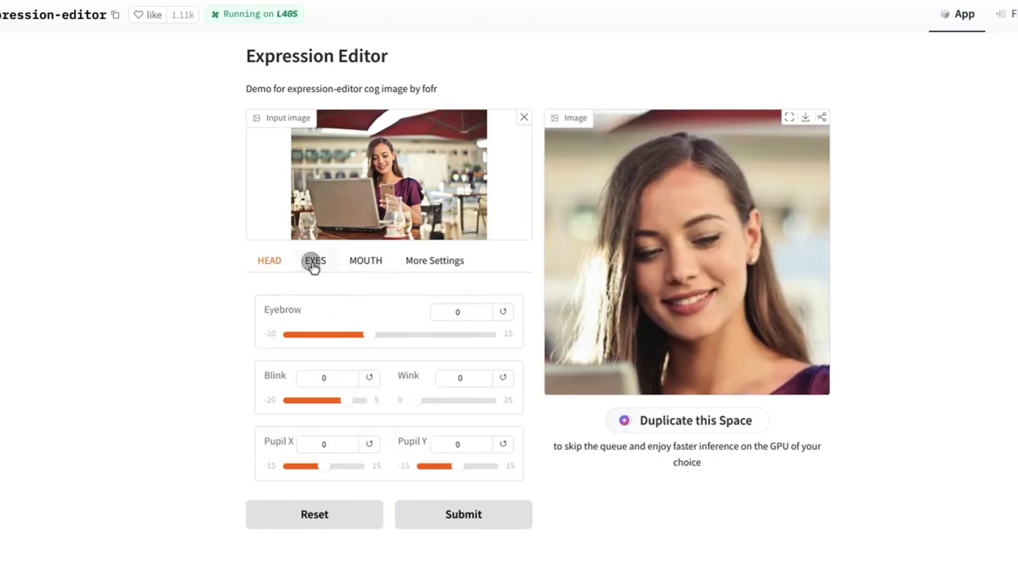
pyautogui.click(366, 263)
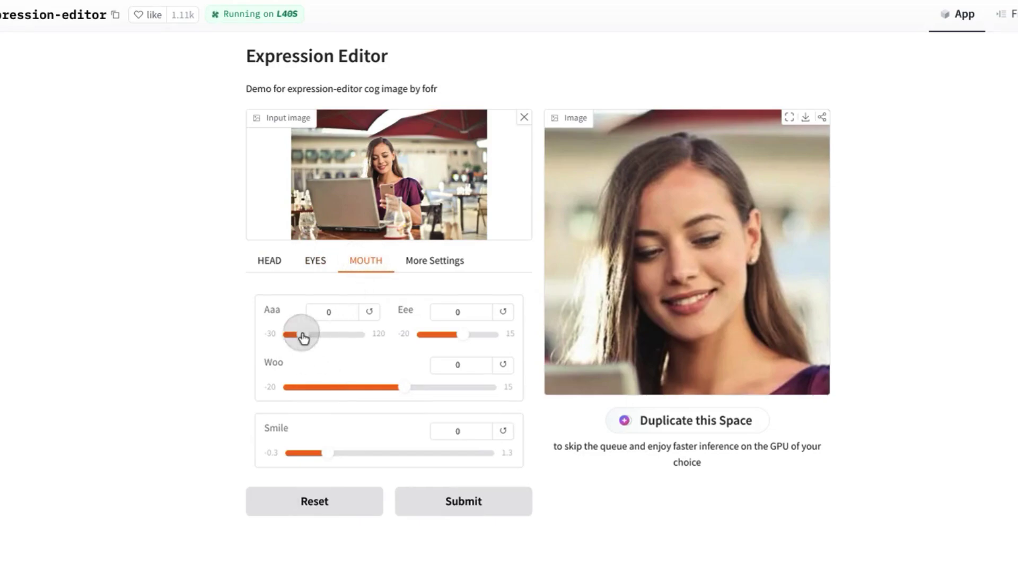
# - Set the mouth's Aaa value to 98 and Woo to 14.1, and lower the Smile value
pyautogui.moveTo(305, 334); pyautogui.dragTo(350, 334)
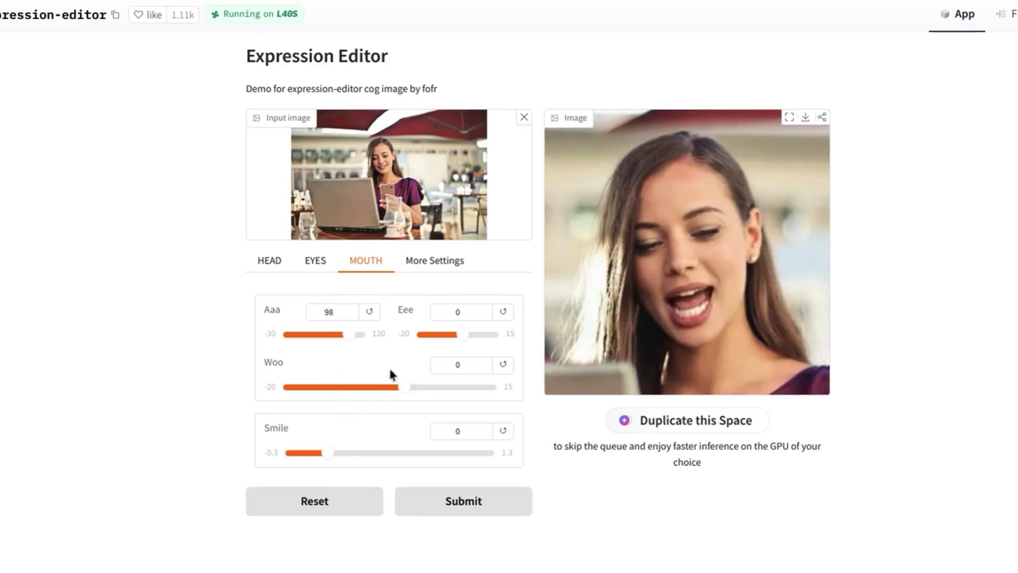
pyautogui.moveTo(404, 391); pyautogui.dragTo(484, 395)
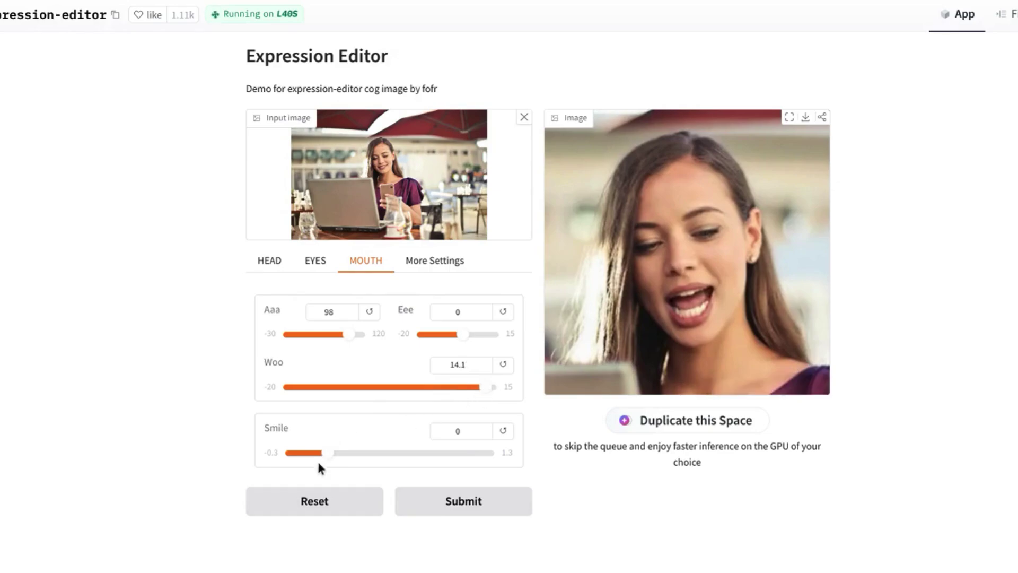
pyautogui.moveTo(325, 455); pyautogui.dragTo(272, 450)
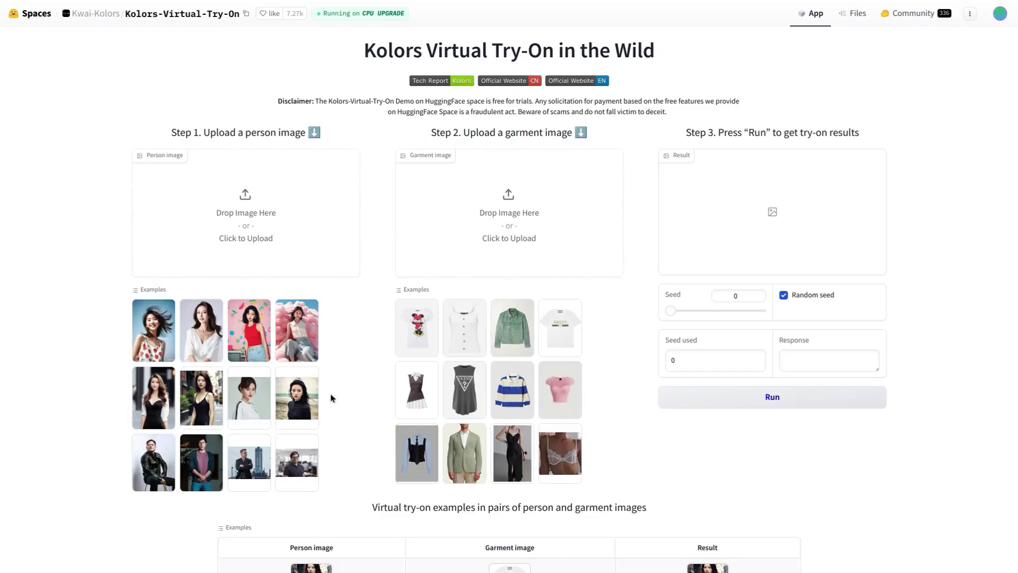
# - Try the white Gucci T-shirt on the seated man in the black leather jacket, and look over the paired try-on examples
pyautogui.click(141, 469)
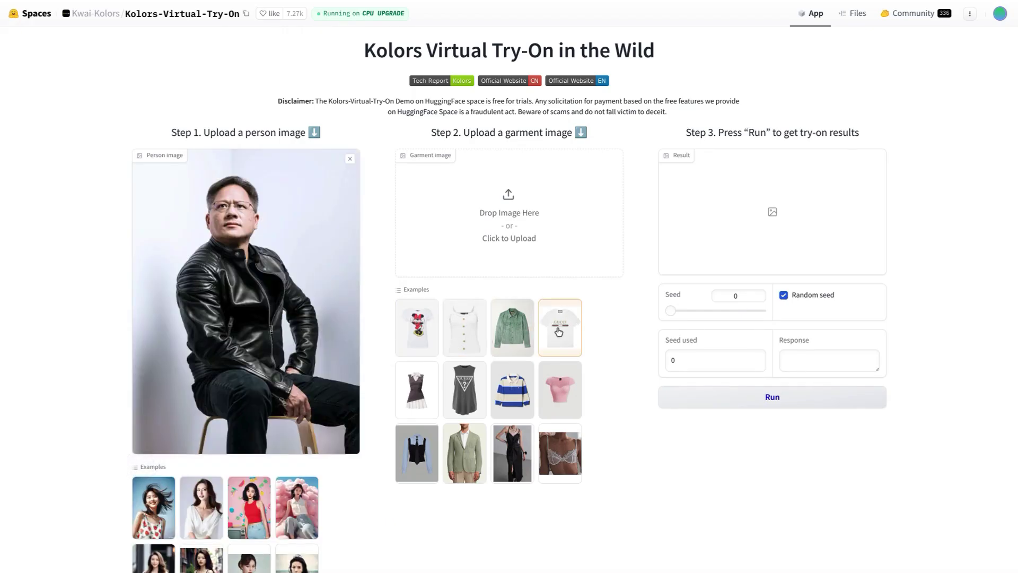
pyautogui.click(576, 328)
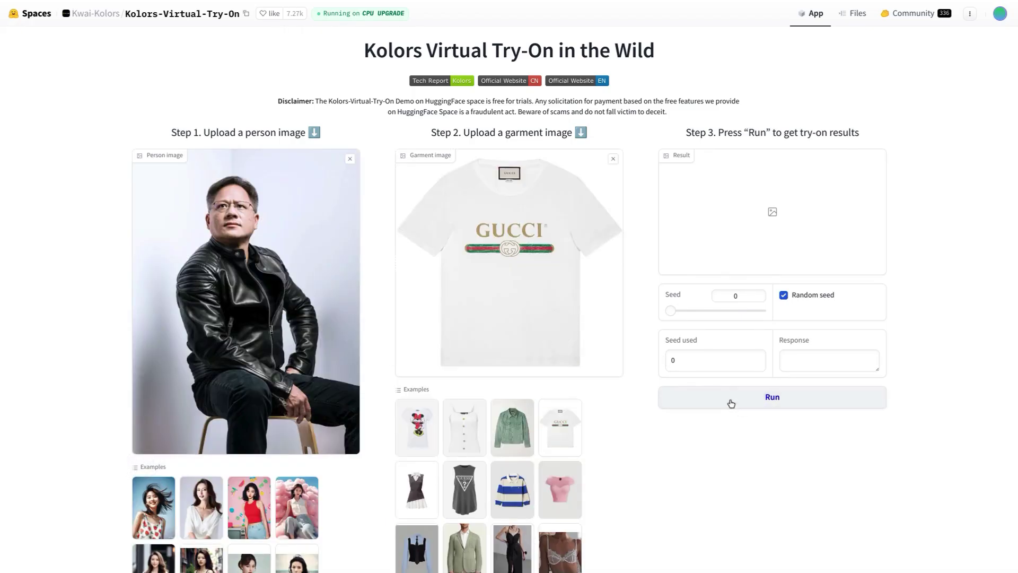
pyautogui.click(736, 406)
pyautogui.scroll(-7, 602, 372)
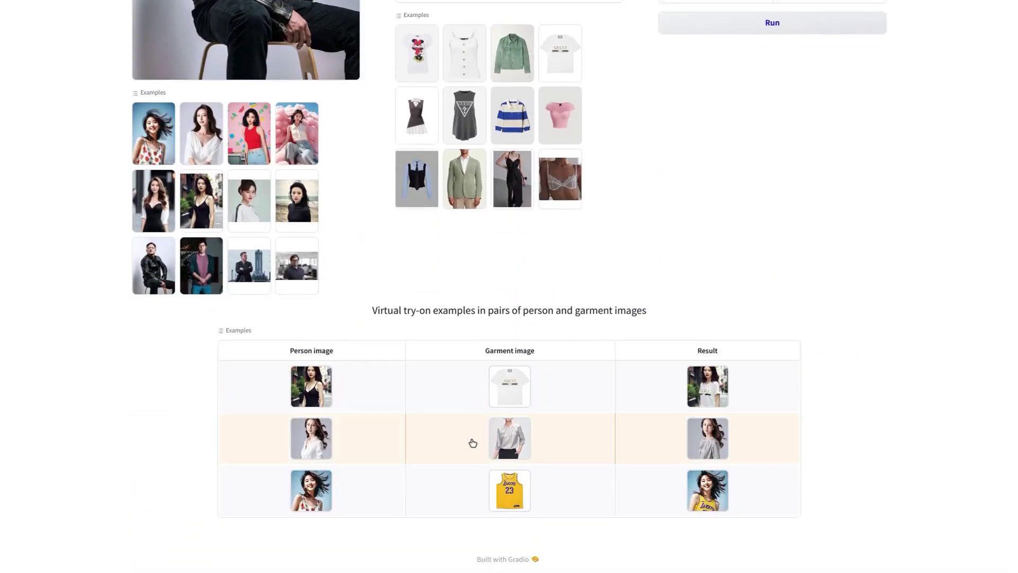
pyautogui.scroll(1, 526, 411)
pyautogui.scroll(7, 650, 327)
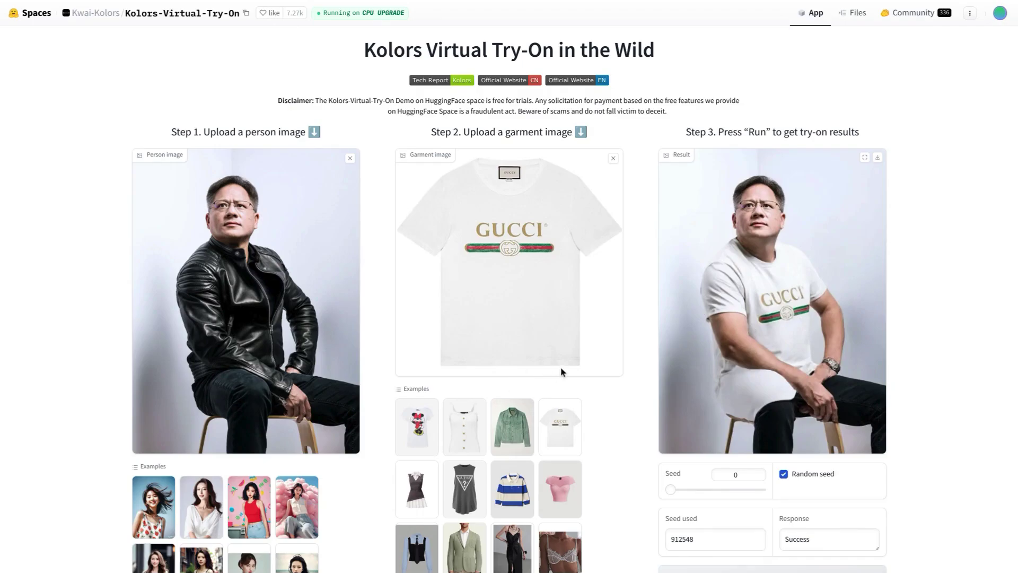
# - Change the garment to the green blazer example and generate a new try-on result
pyautogui.scroll(-2, 566, 376)
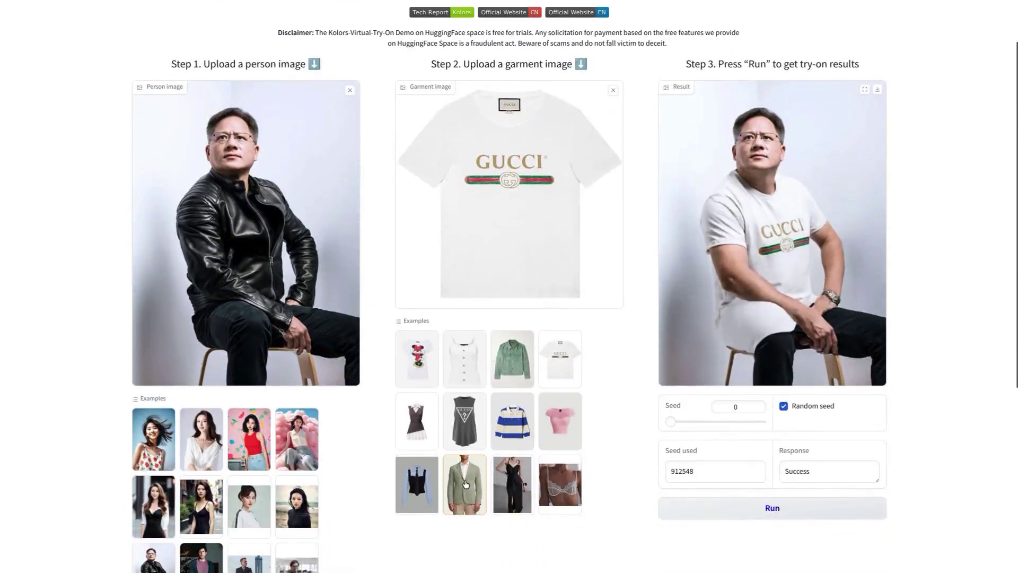
pyautogui.click(463, 477)
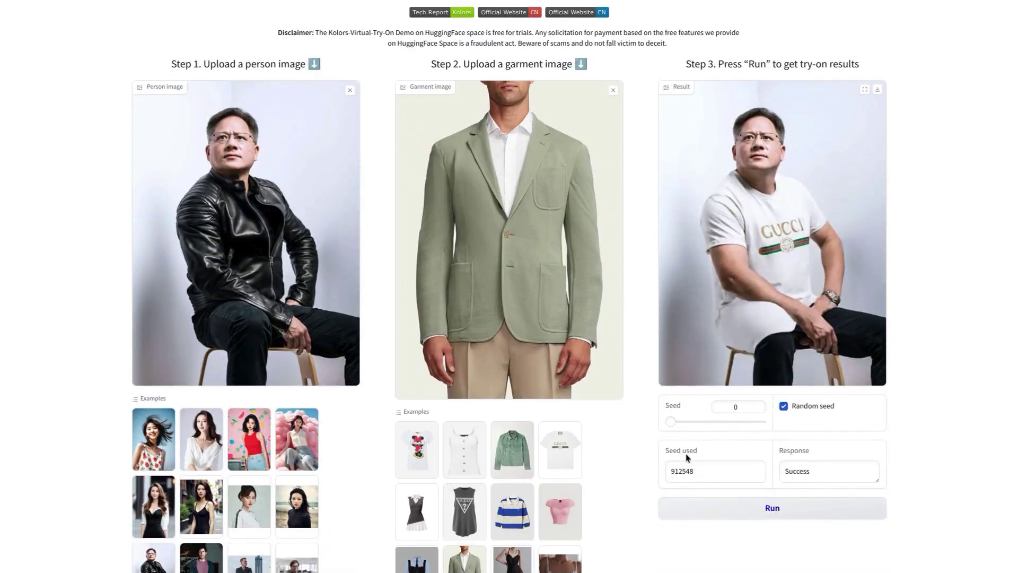
pyautogui.click(704, 511)
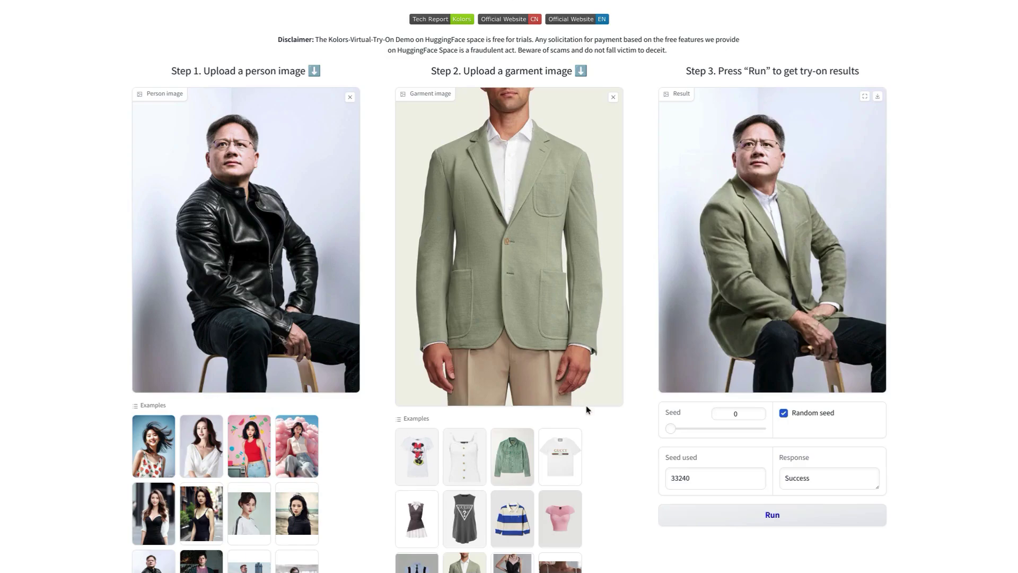
# - Give Coqui XTTS the prompt "Mic check 1, 2. Remember, do it big and win today! Keep going every day. Be consistent even when you don't want to."
pyautogui.hotkey('ctrl', 'Tab')
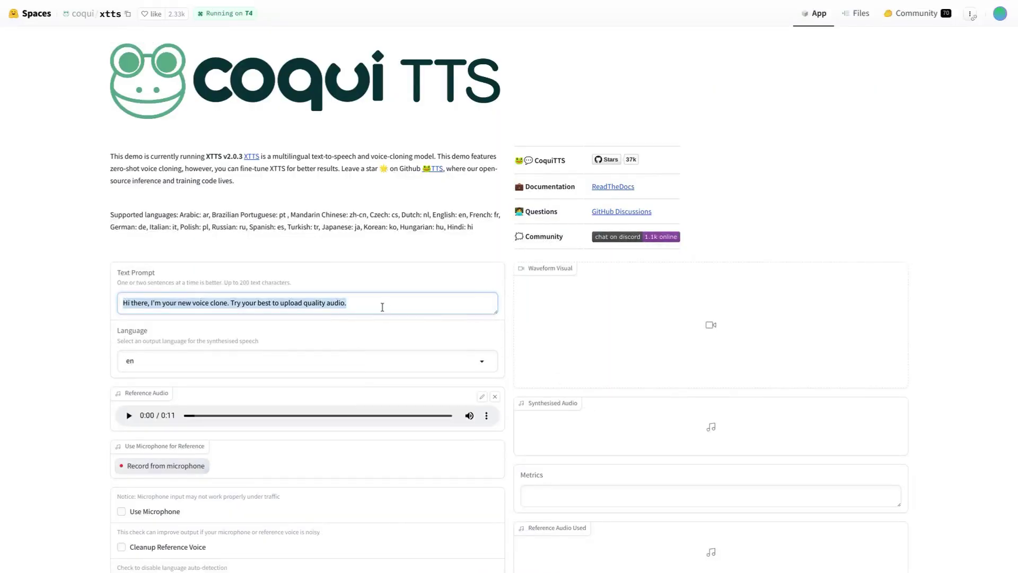
pyautogui.write("Mic check 1, 2. Remember, do it big and win today! Keep going every day. Be consistent even when you don't want to.")
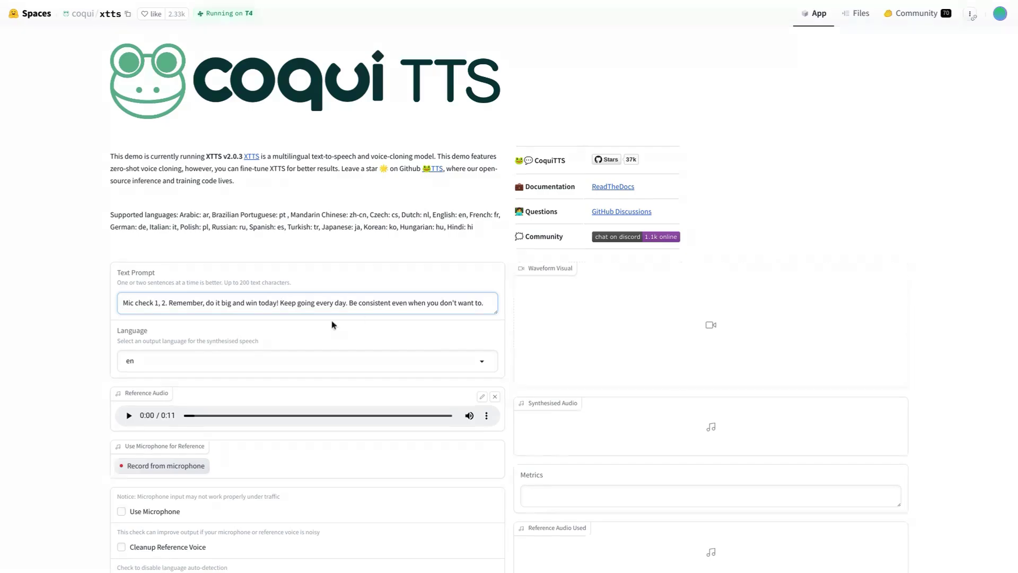
# - Agree to the CPML terms and submit the text to synthesise the cloned voice from the loaded reference audio
pyautogui.scroll(-3, 332, 324)
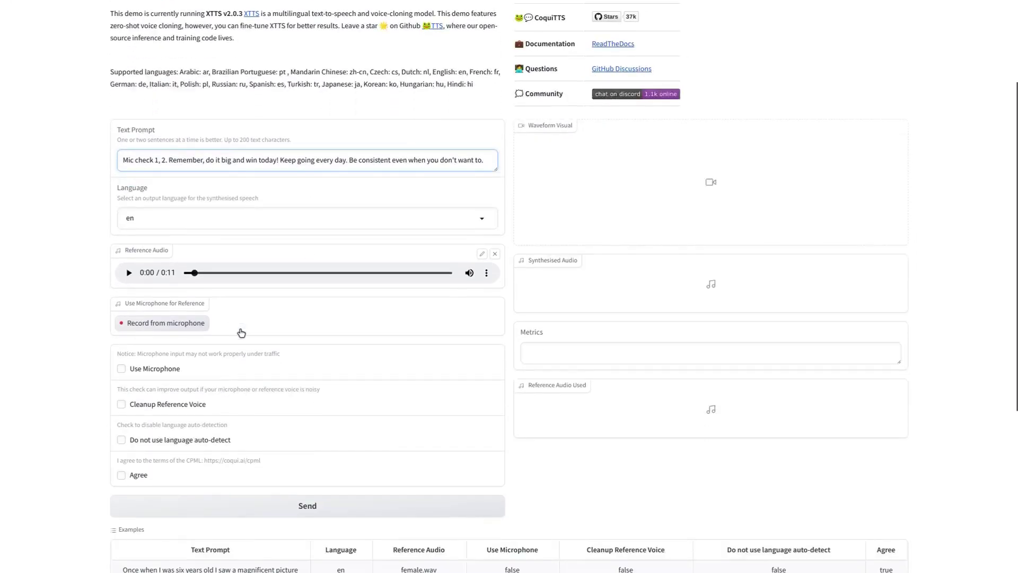
pyautogui.scroll(-1, 241, 332)
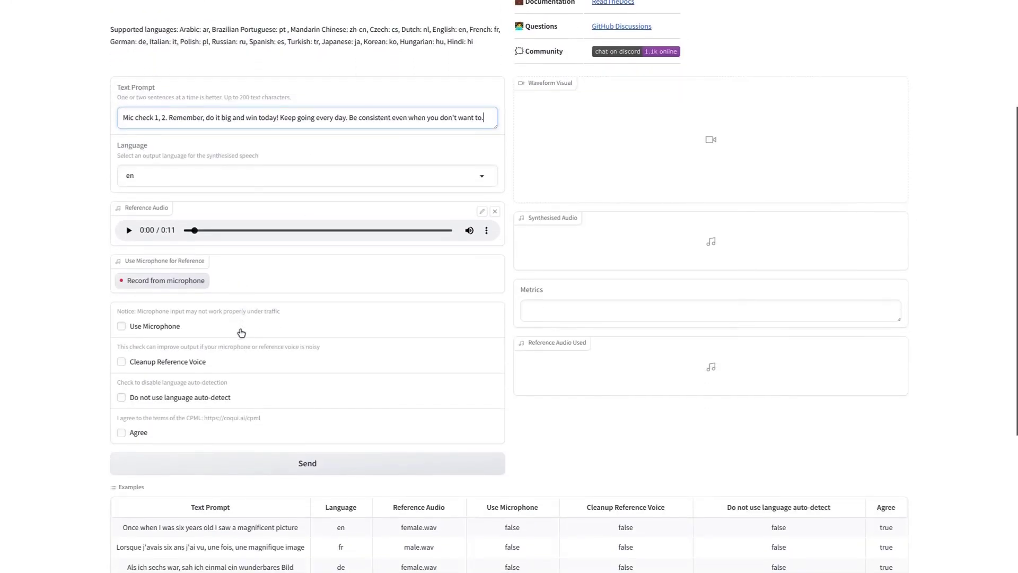
pyautogui.click(123, 435)
pyautogui.click(278, 463)
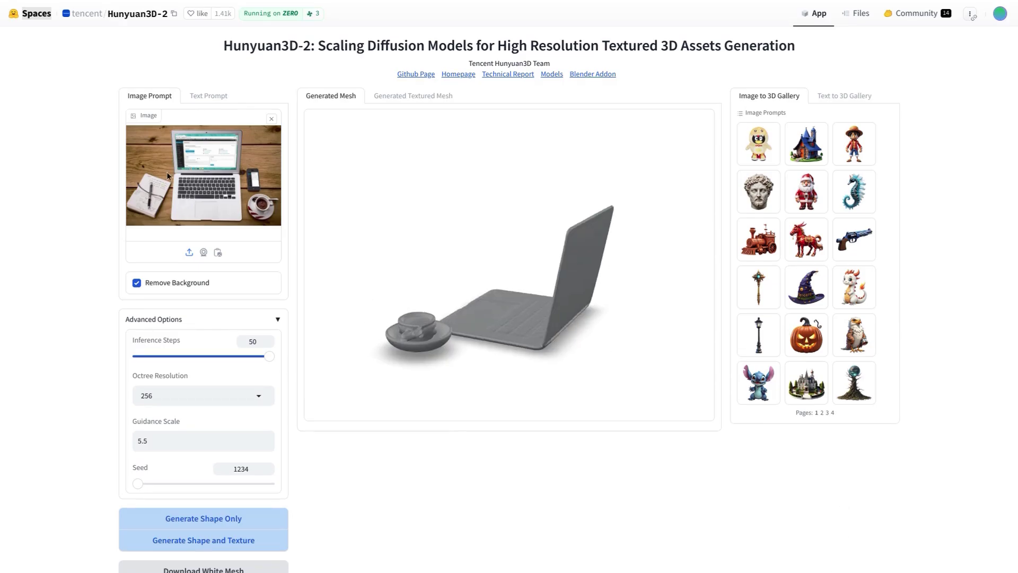
# - Look over Hunyuan3D-2's text prompt option, return to the laptop image prompt and view its generated textured mesh
pyautogui.click(199, 100)
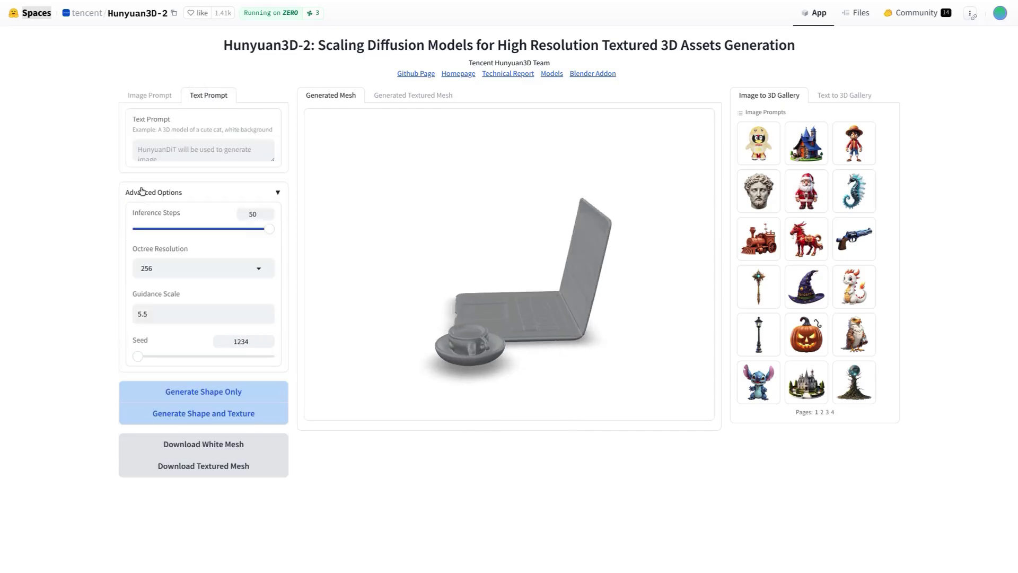
pyautogui.click(140, 97)
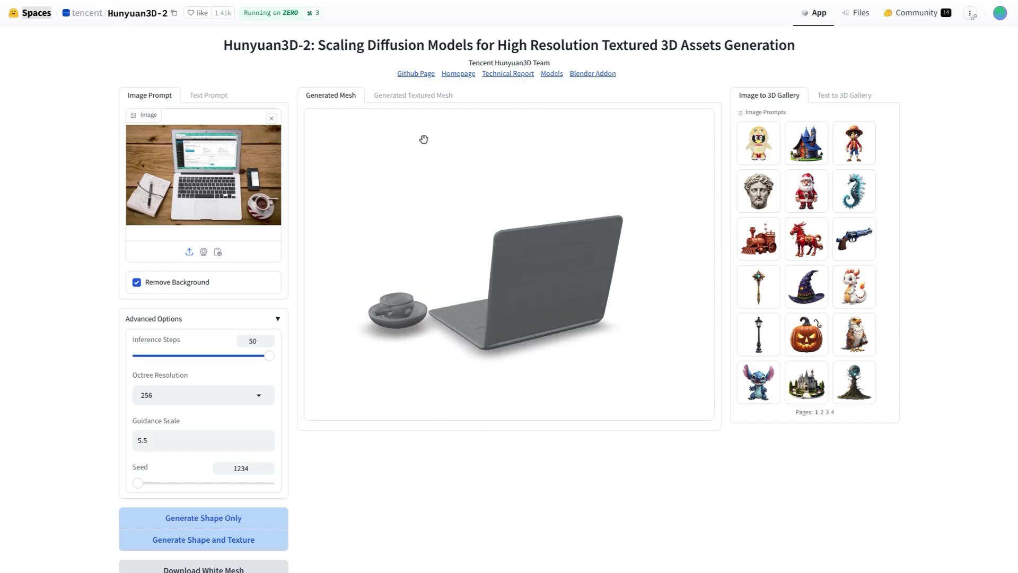
pyautogui.click(403, 100)
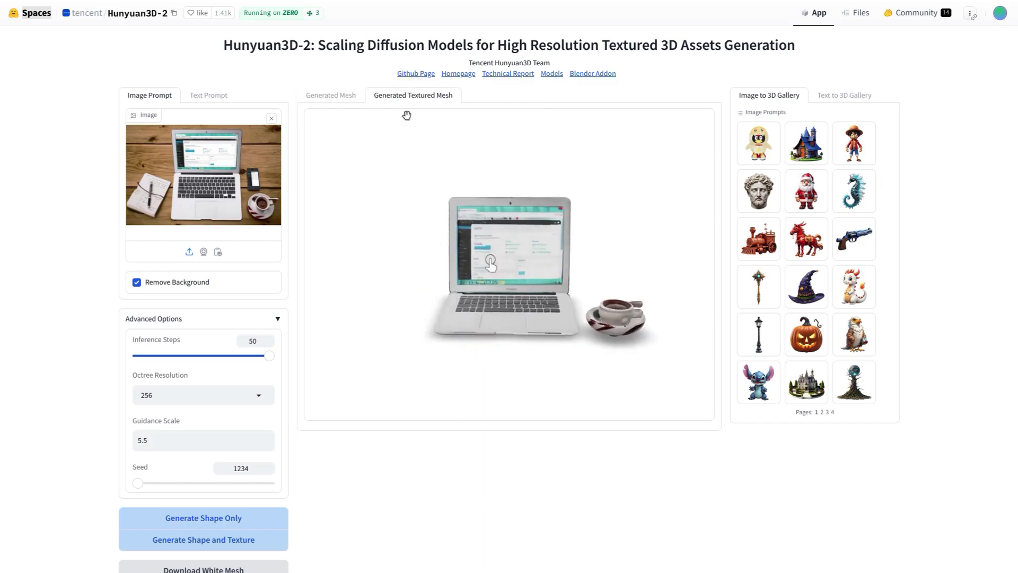